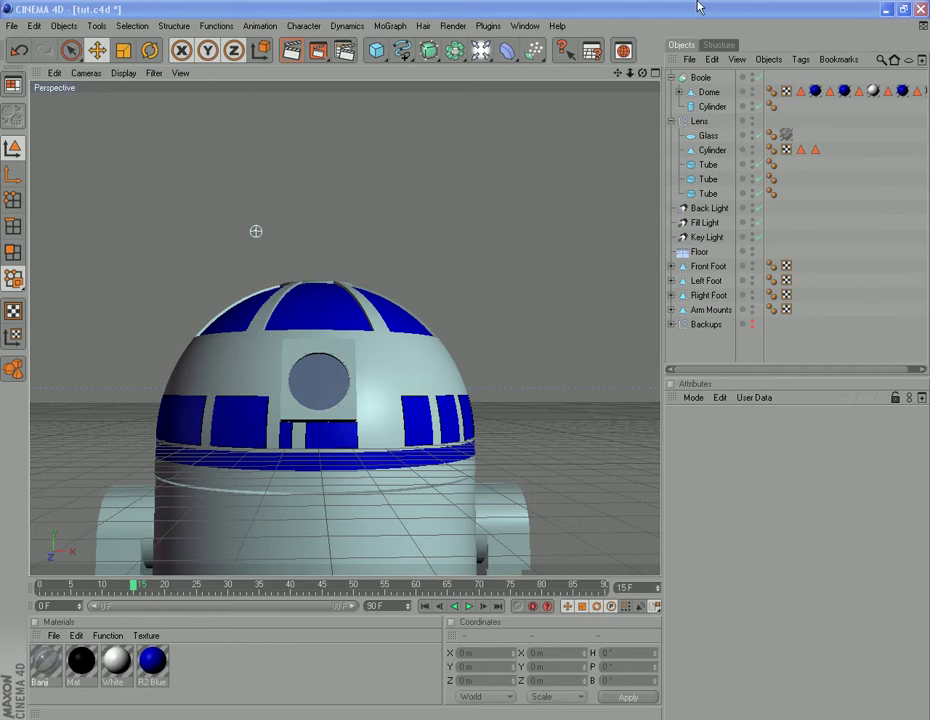
- Inspect the Eye Inner polygon selection on the Lens group's Cylinder and render the current view of the eye
{"action": "left_click_drag", "start_coordinate": [643, 76], "coordinate": [399, 18]}
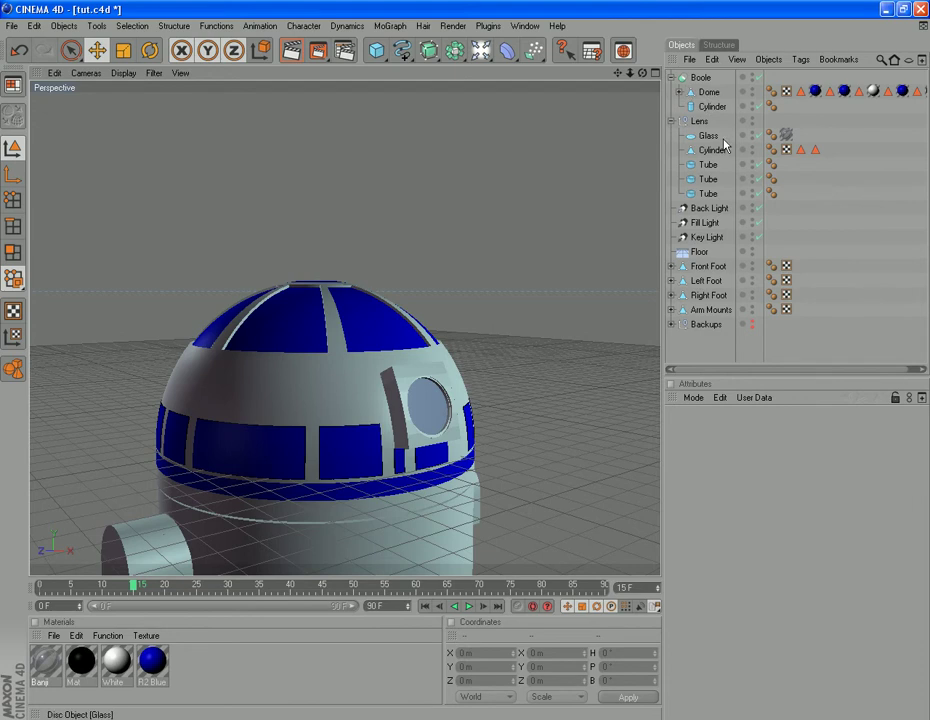
{"action": "left_click", "coordinate": [692, 122]}
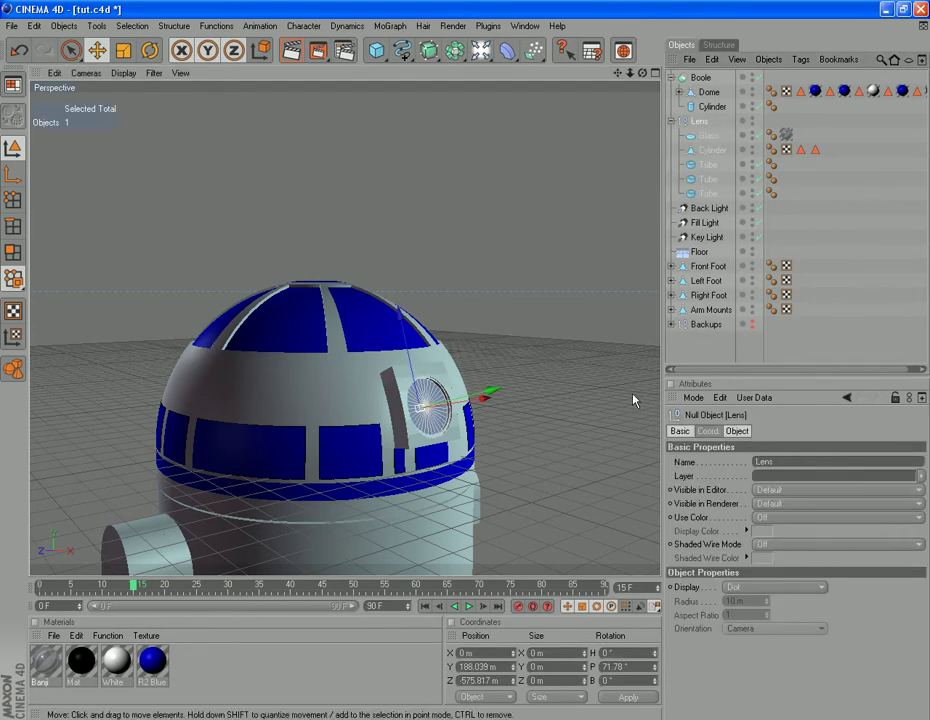
{"action": "left_click", "coordinate": [712, 152]}
{"action": "left_click", "coordinate": [800, 151]}
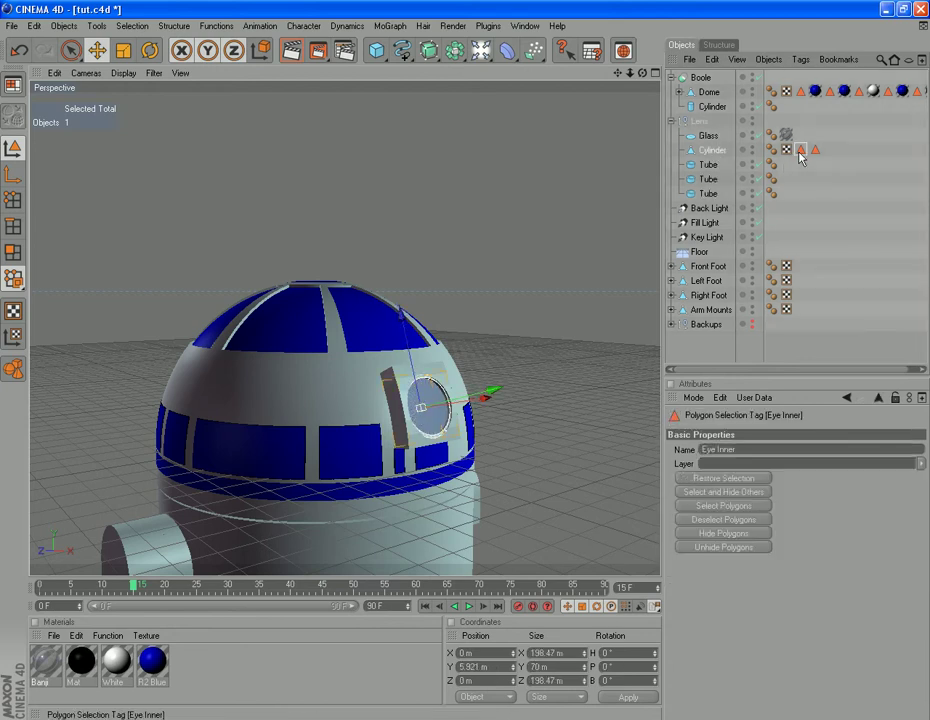
{"action": "left_click", "coordinate": [13, 254]}
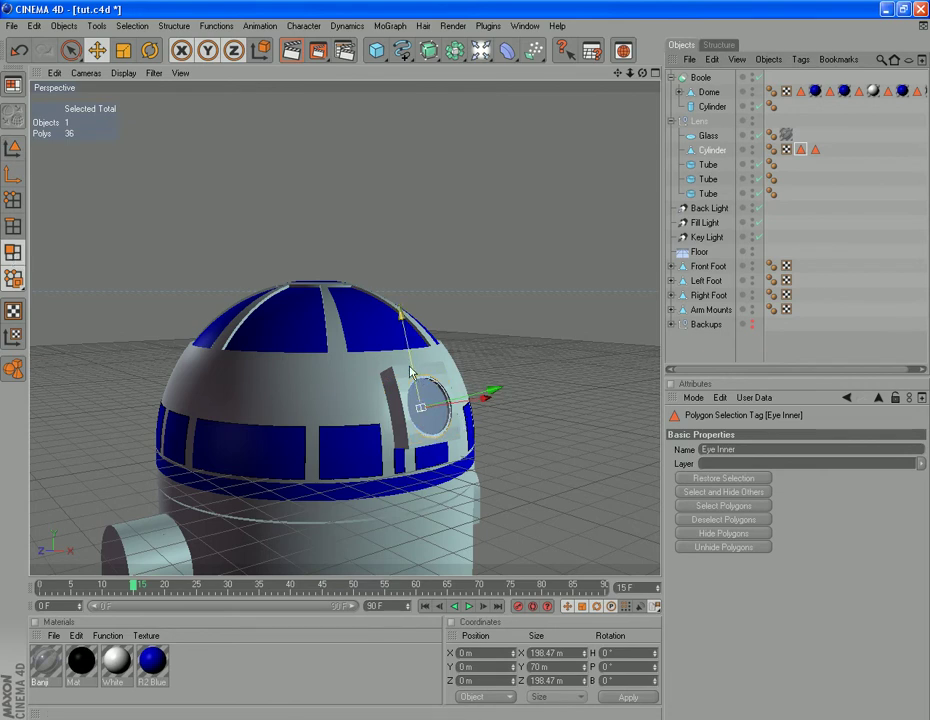
{"action": "left_click", "coordinate": [462, 26]}
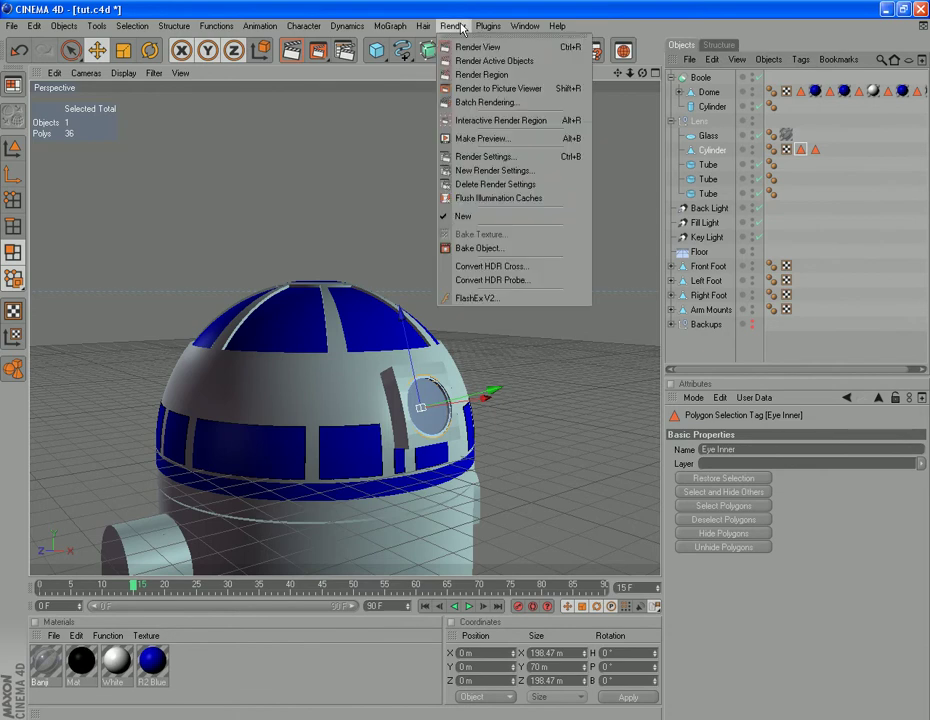
{"action": "left_click", "coordinate": [470, 44]}
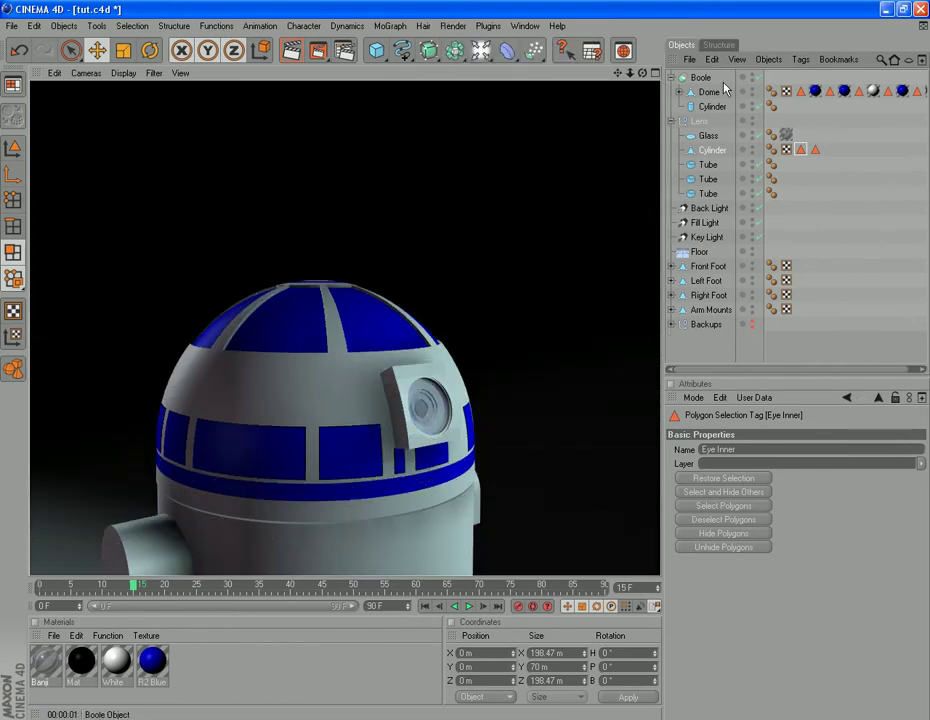
- Try to move the collapsed Lens group into the expanded Dome hierarchy, and undo the move
{"action": "left_click", "coordinate": [671, 121]}
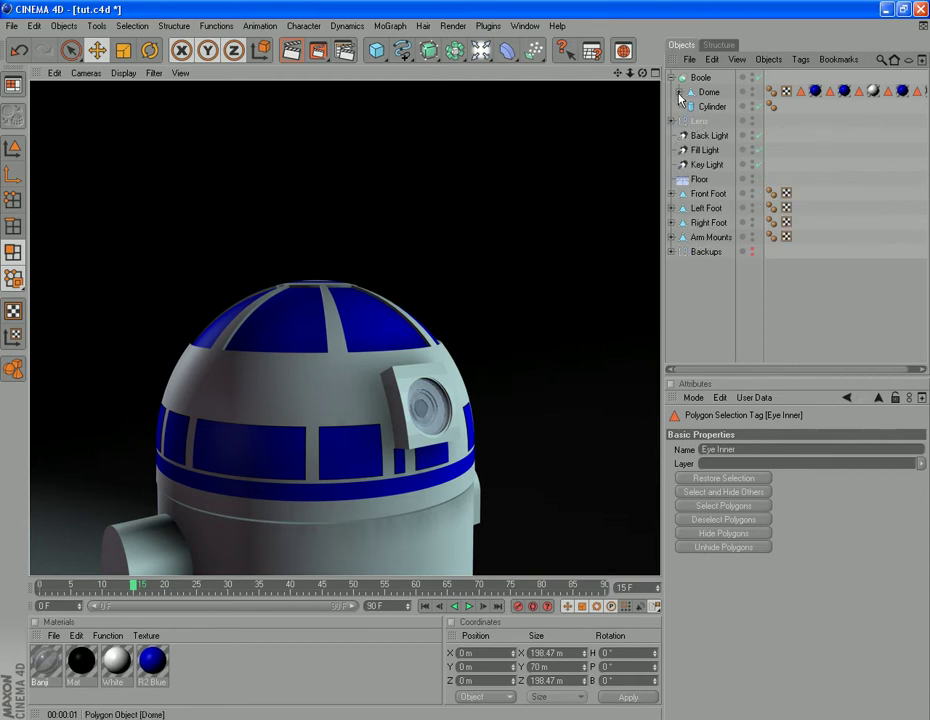
{"action": "left_click", "coordinate": [679, 93]}
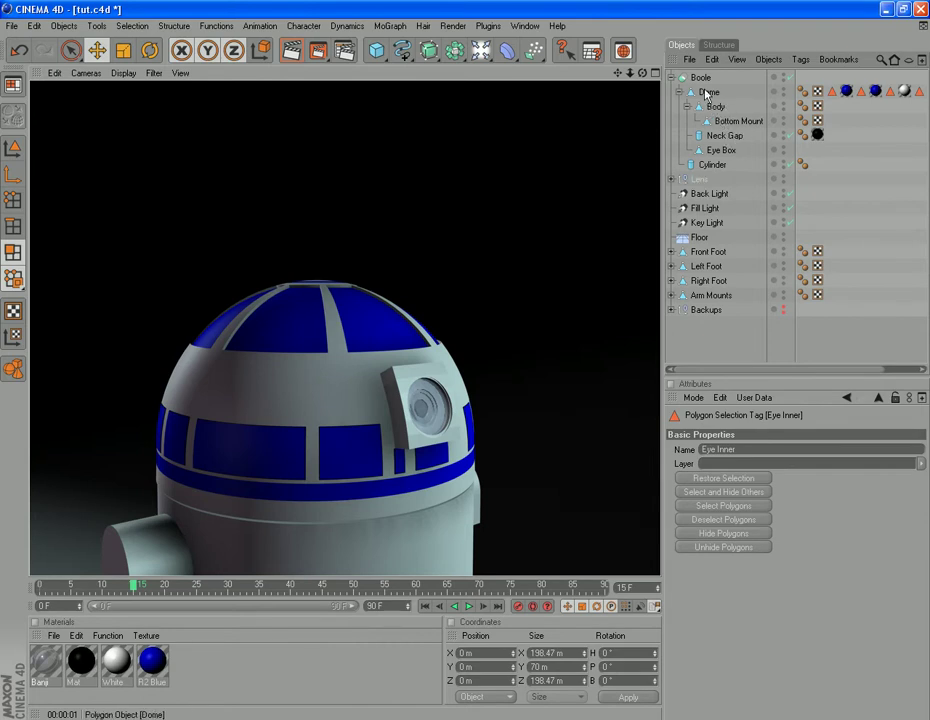
{"action": "left_click", "coordinate": [698, 180]}
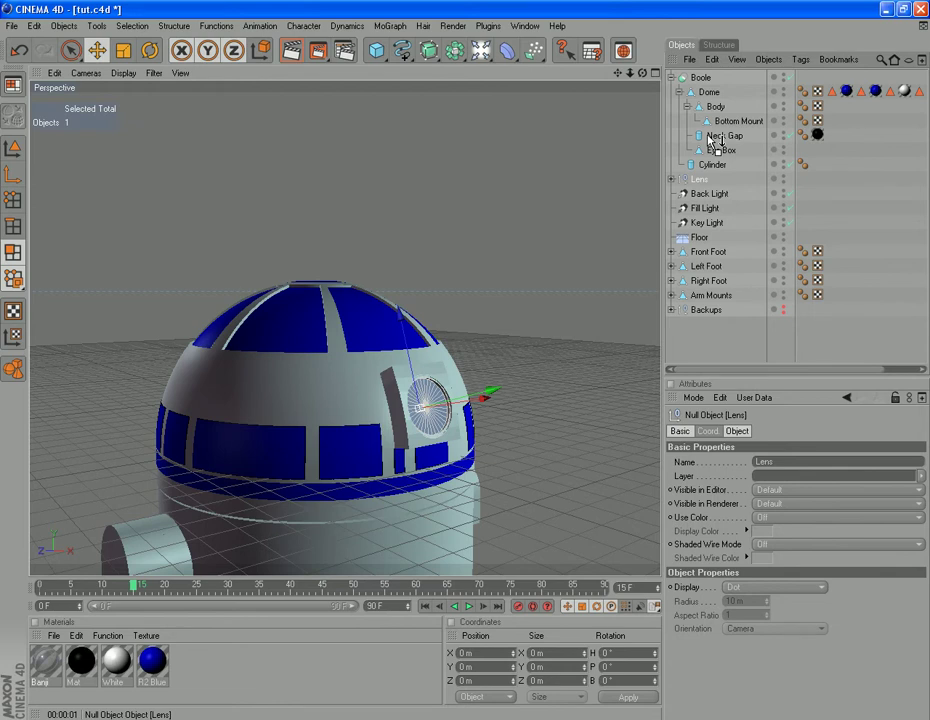
{"action": "left_click_drag", "start_coordinate": [708, 137], "coordinate": [709, 137]}
{"action": "left_click", "coordinate": [19, 52]}
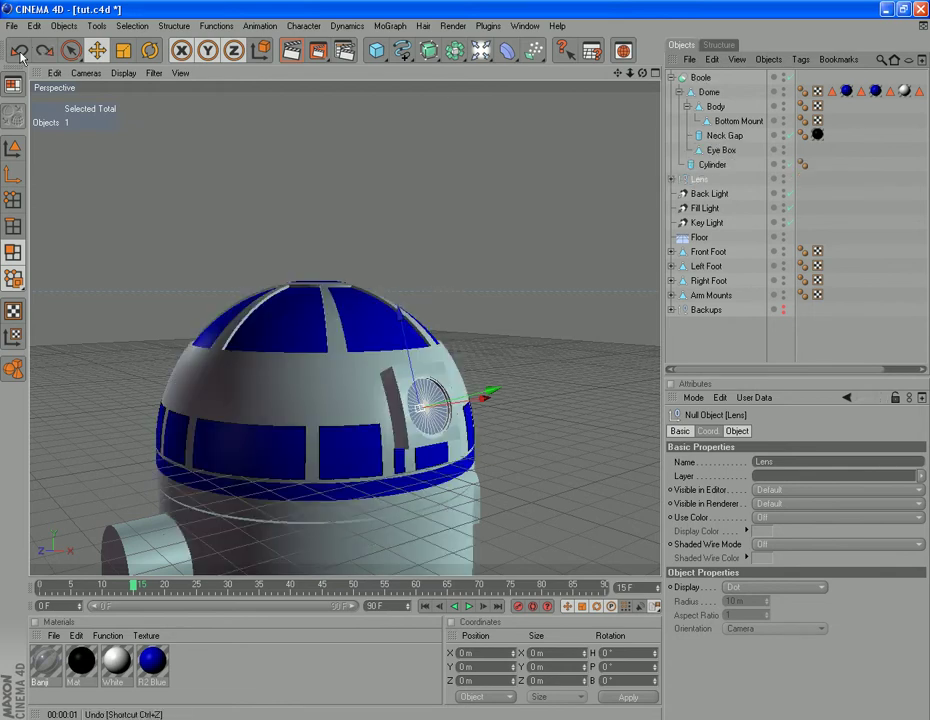
- Convert the Boole object with its Dome and Cylinder children into editable geometry
{"action": "left_click", "coordinate": [697, 78]}
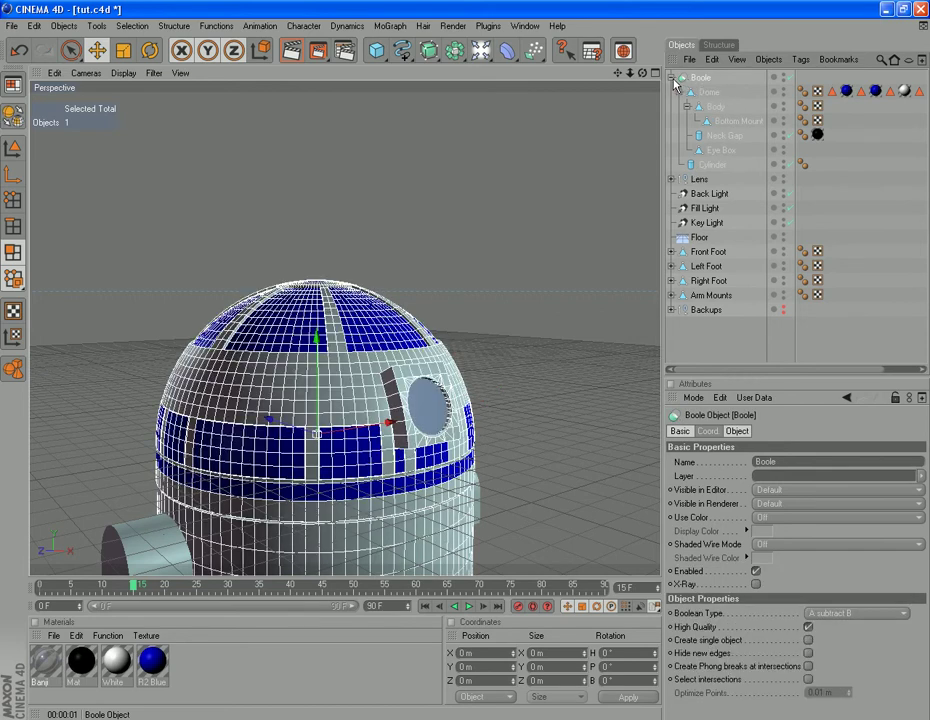
{"action": "left_click", "coordinate": [671, 77]}
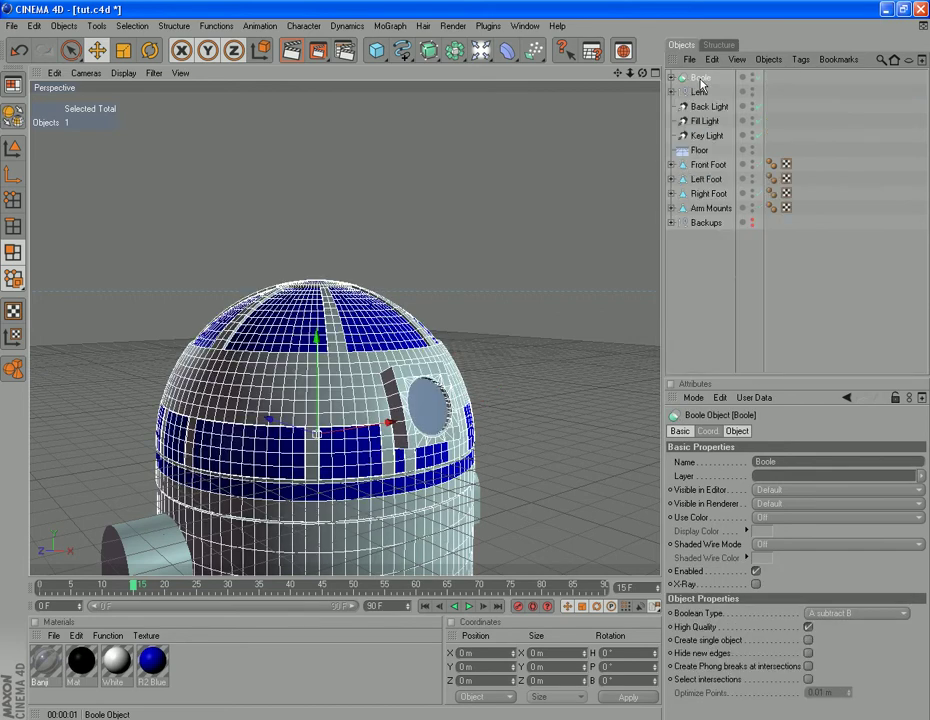
{"action": "key", "text": "c"}
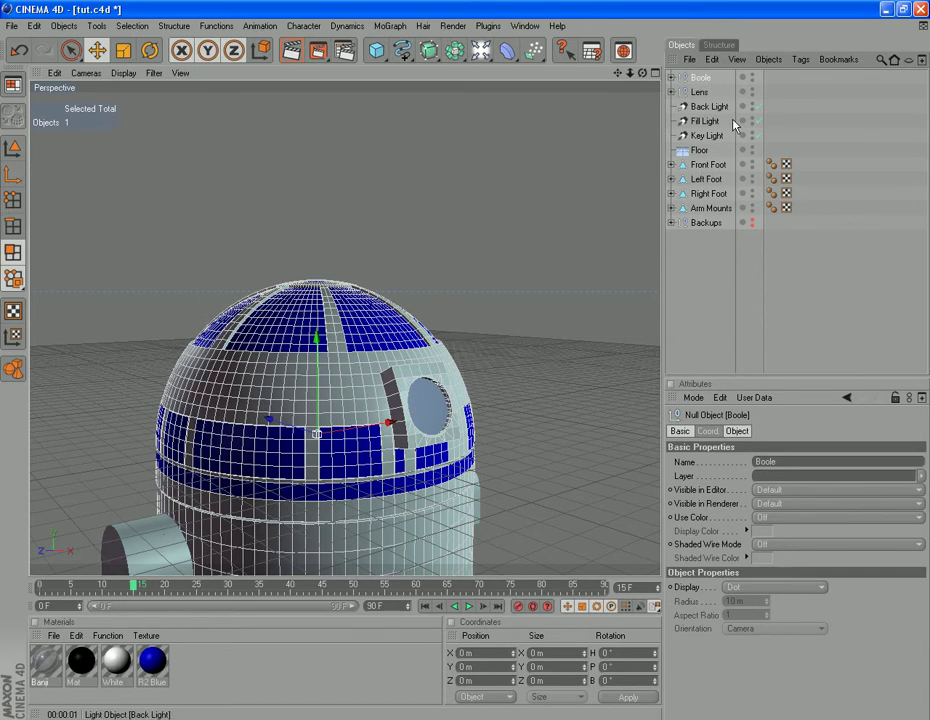
{"action": "left_click", "coordinate": [671, 80]}
{"action": "left_click", "coordinate": [671, 77]}
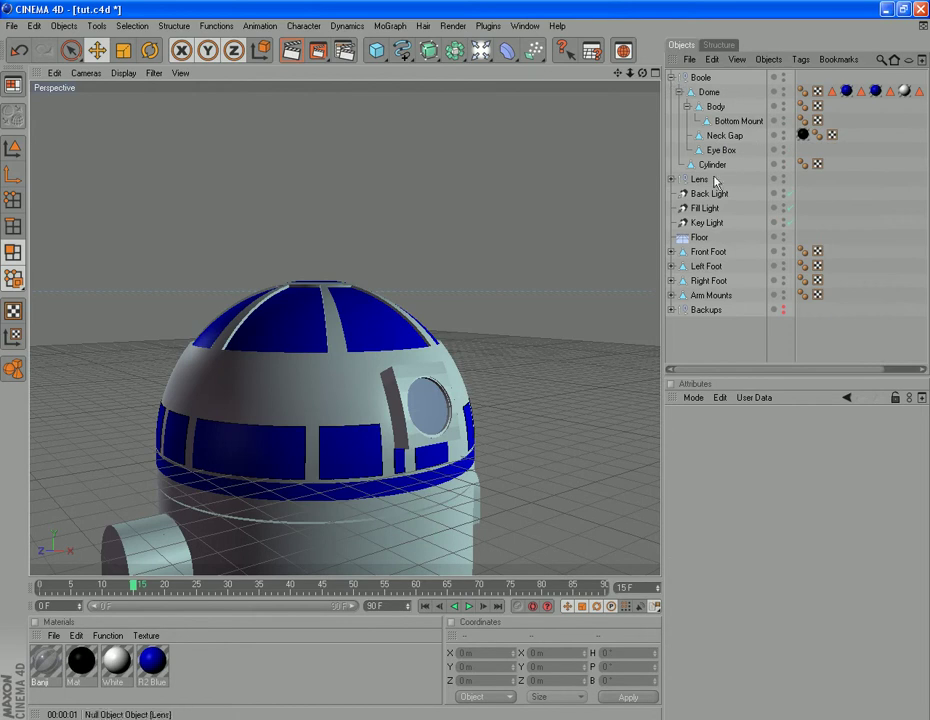
- Move the Lens group into the Boole group and rename that parent group R2
{"action": "mouse_move", "coordinate": [708, 177]}
{"action": "left_mouse_down"}
{"action": "mouse_move", "coordinate": [699, 180]}
{"action": "mouse_move", "coordinate": [714, 158]}
{"action": "mouse_move", "coordinate": [703, 160]}
{"action": "left_mouse_up"}
{"action": "left_click", "coordinate": [672, 79]}
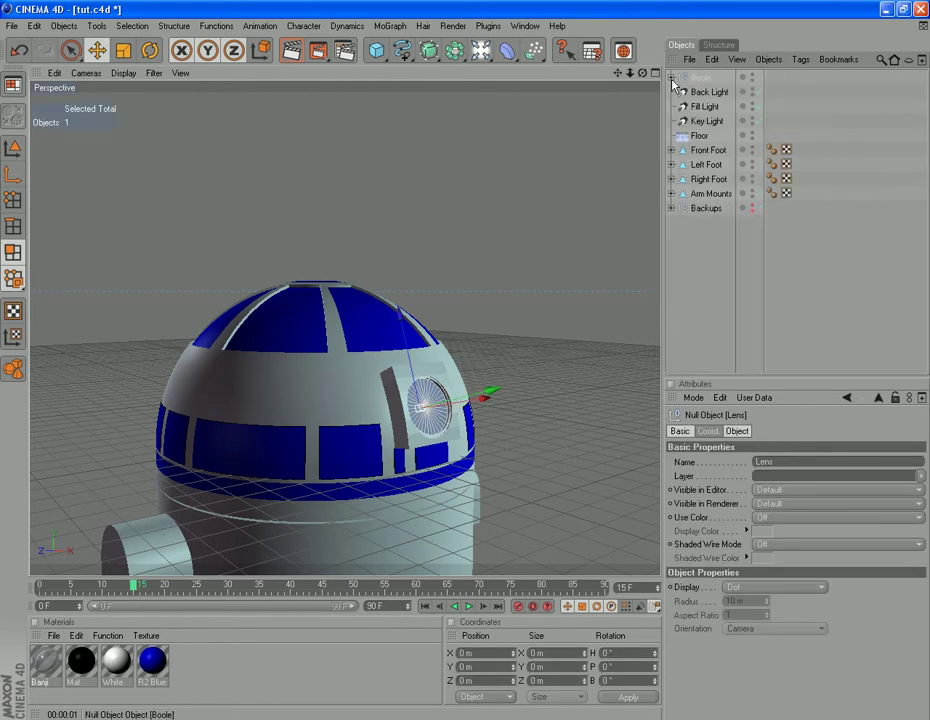
{"action": "left_click", "coordinate": [703, 77]}
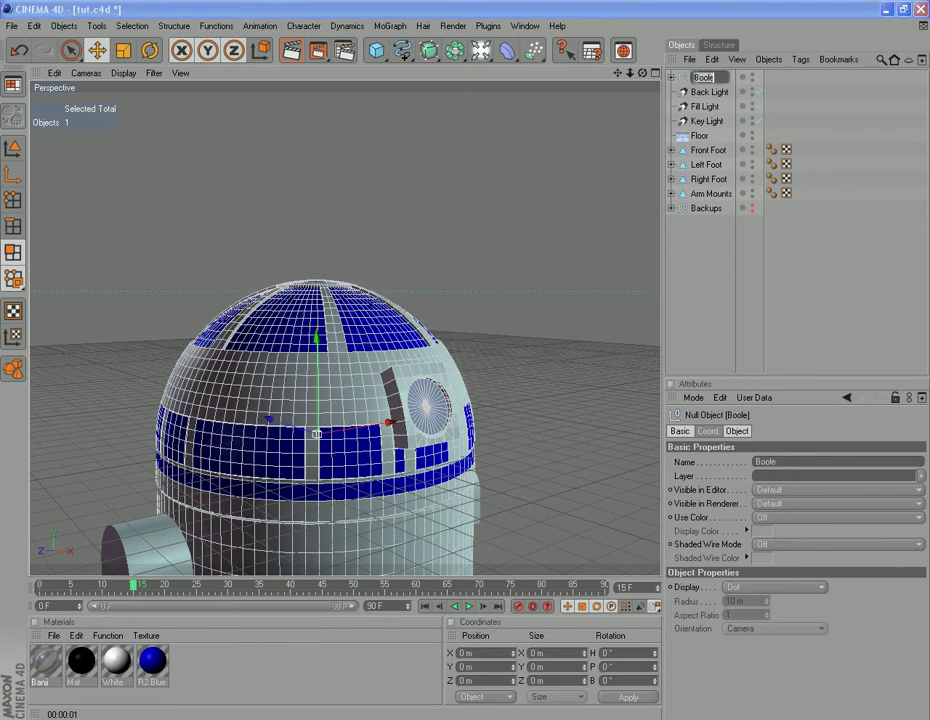
{"action": "type", "text": "R2"}
{"action": "key", "text": "Return"}
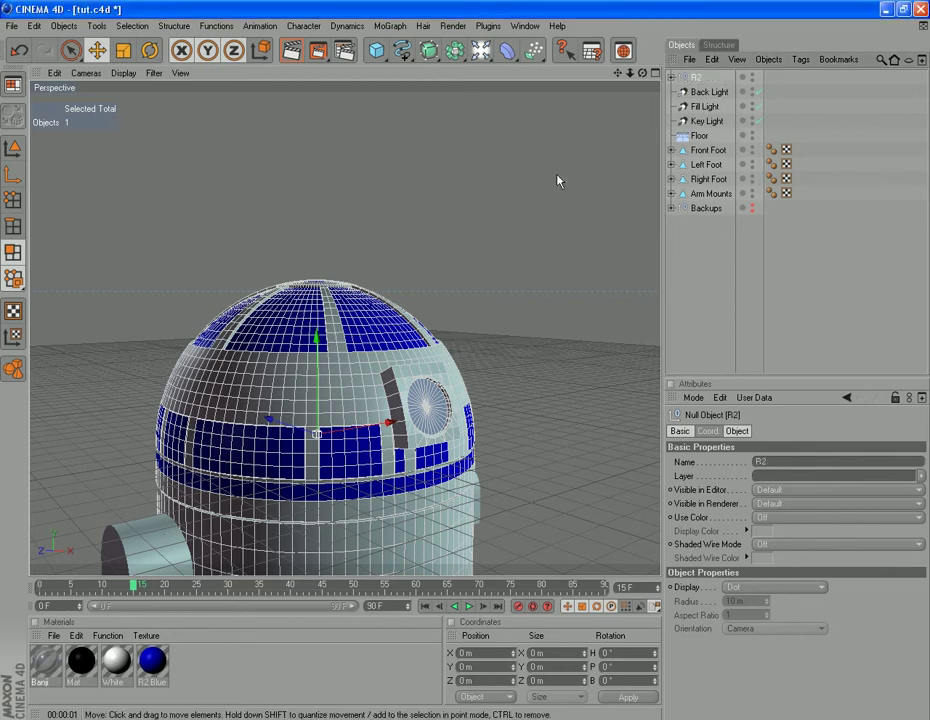
- Switch to Windows Picture and Fax Viewer to examine the reference photo 1138lside.jpg for dome details, and minimize it
{"action": "left_click_drag", "start_coordinate": [625, 78], "coordinate": [616, 75]}
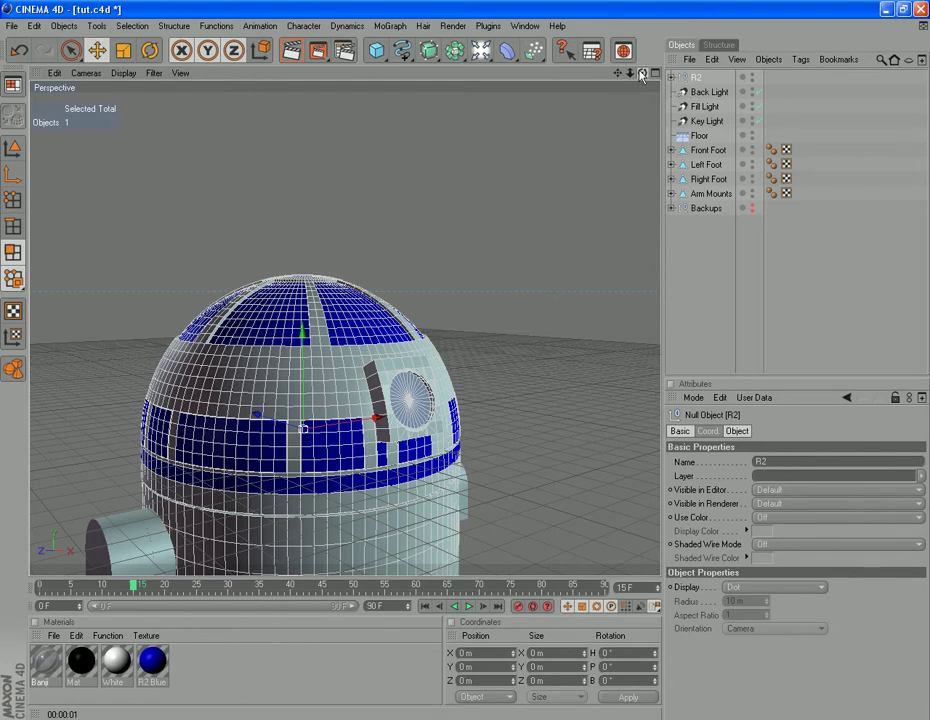
{"action": "left_click_drag", "start_coordinate": [642, 73], "coordinate": [866, 71]}
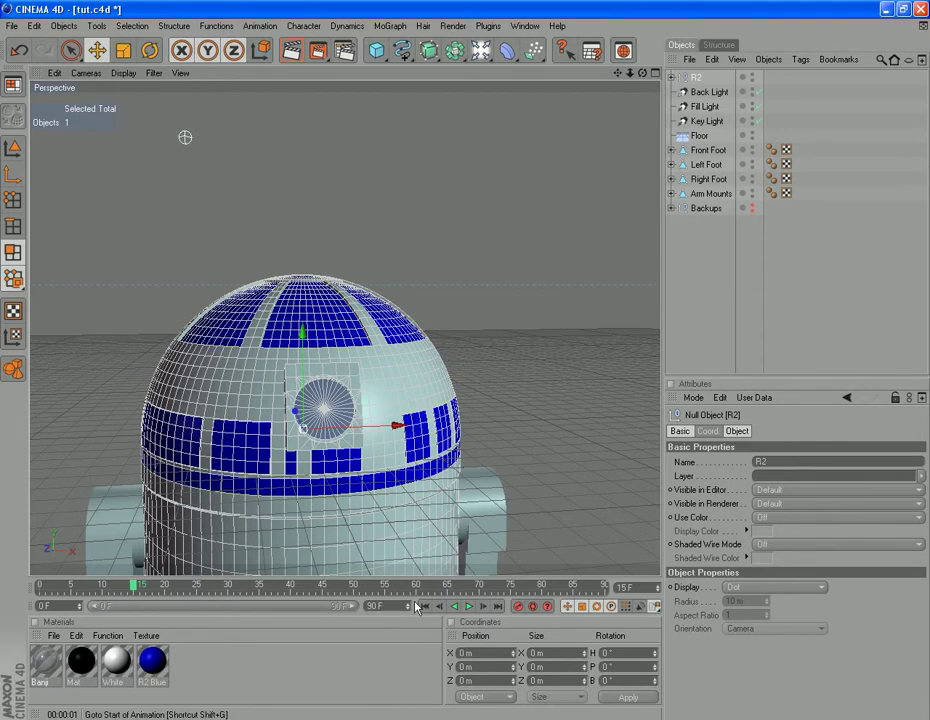
{"action": "key", "text": "alt+Tab"}
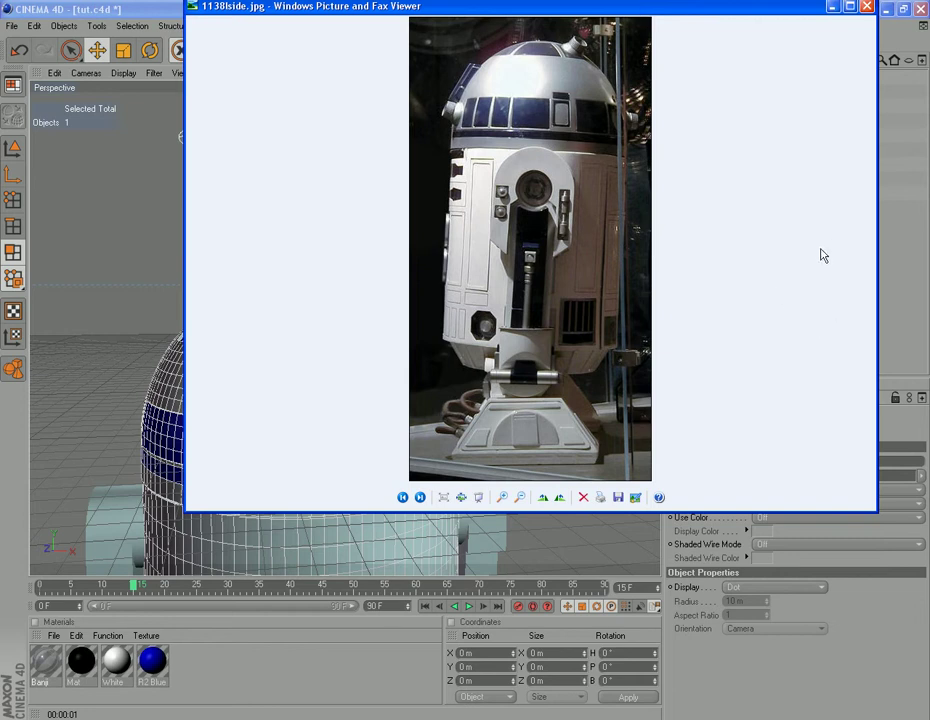
{"action": "left_click", "coordinate": [833, 8]}
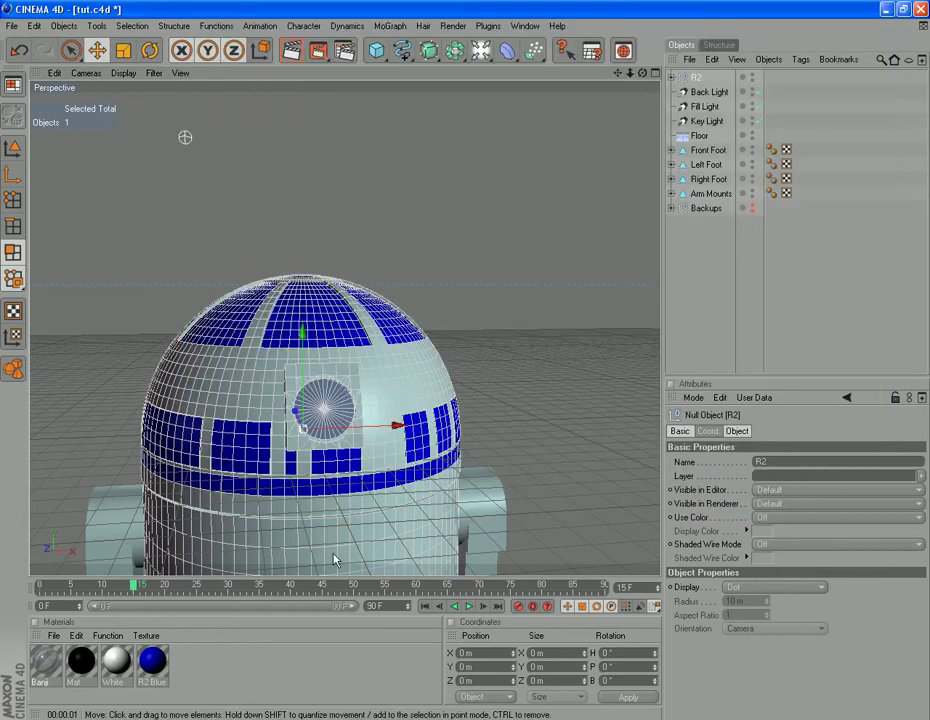
- Hide the R2 group in the editor view and add a Cylinder primitive
{"action": "left_click_drag", "start_coordinate": [617, 74], "coordinate": [618, 116]}
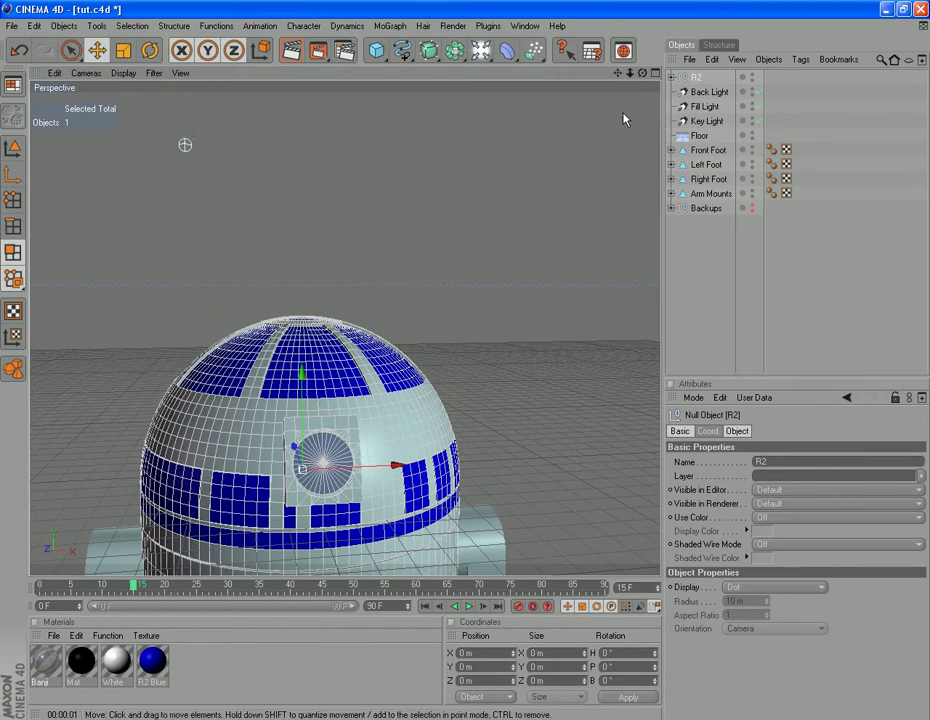
{"action": "left_click", "coordinate": [752, 77]}
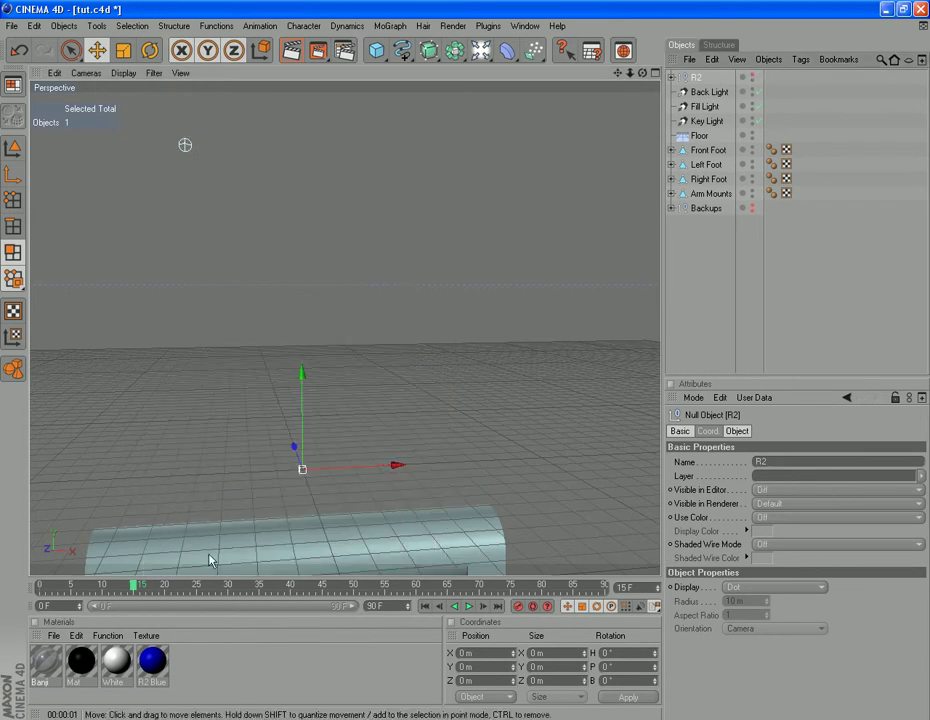
{"action": "left_click", "coordinate": [63, 26]}
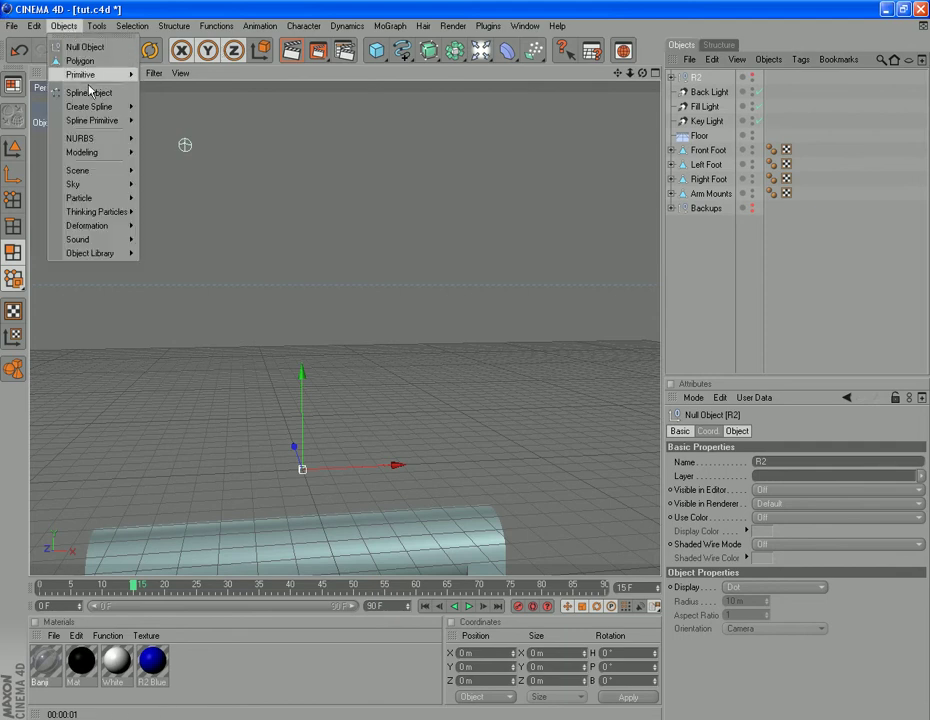
{"action": "mouse_move", "coordinate": [89, 75]}
{"action": "left_click", "coordinate": [160, 105]}
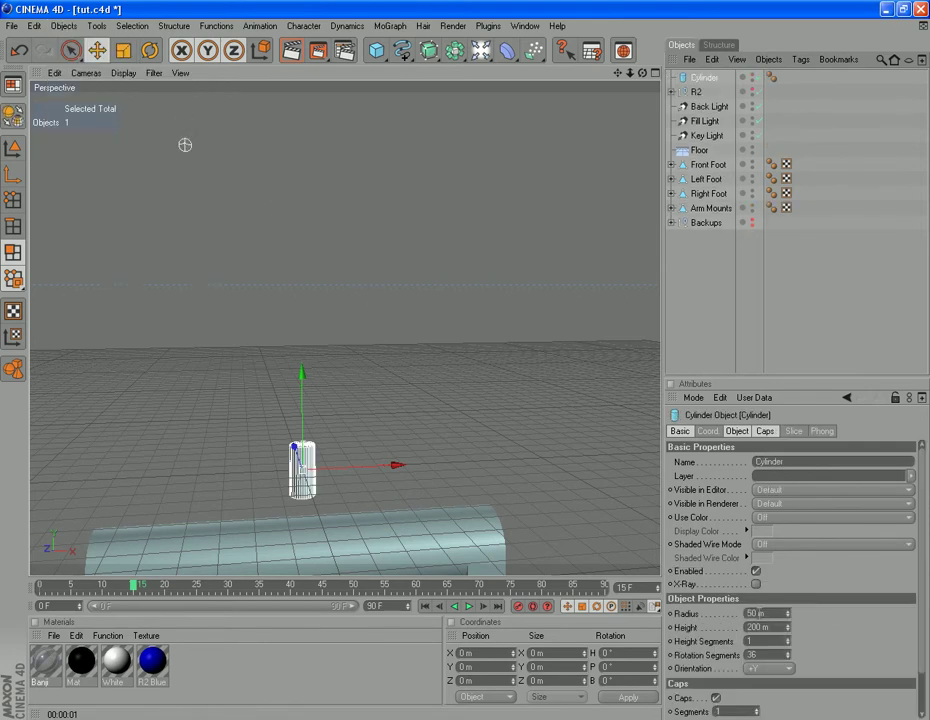
- Set the new cylinder's radius to 40 m and its height to 50 m
{"action": "left_click_drag", "start_coordinate": [761, 613], "coordinate": [553, 611]}
{"action": "type", "text": "40"}
{"action": "key", "text": "Return"}
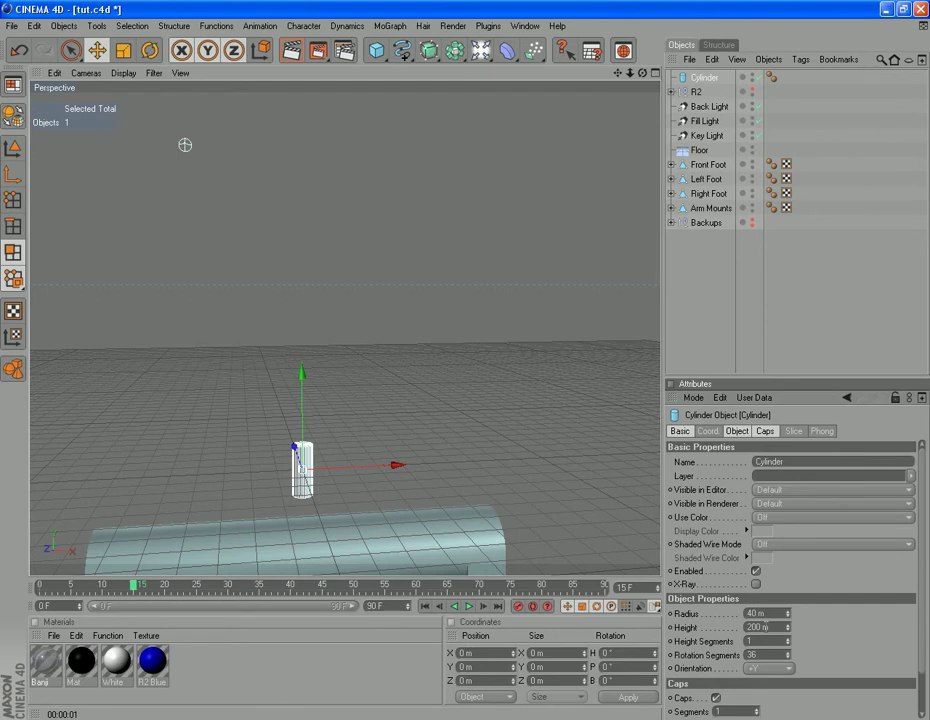
{"action": "double_click", "coordinate": [760, 627]}
{"action": "type", "text": "50"}
{"action": "key", "text": "Return"}
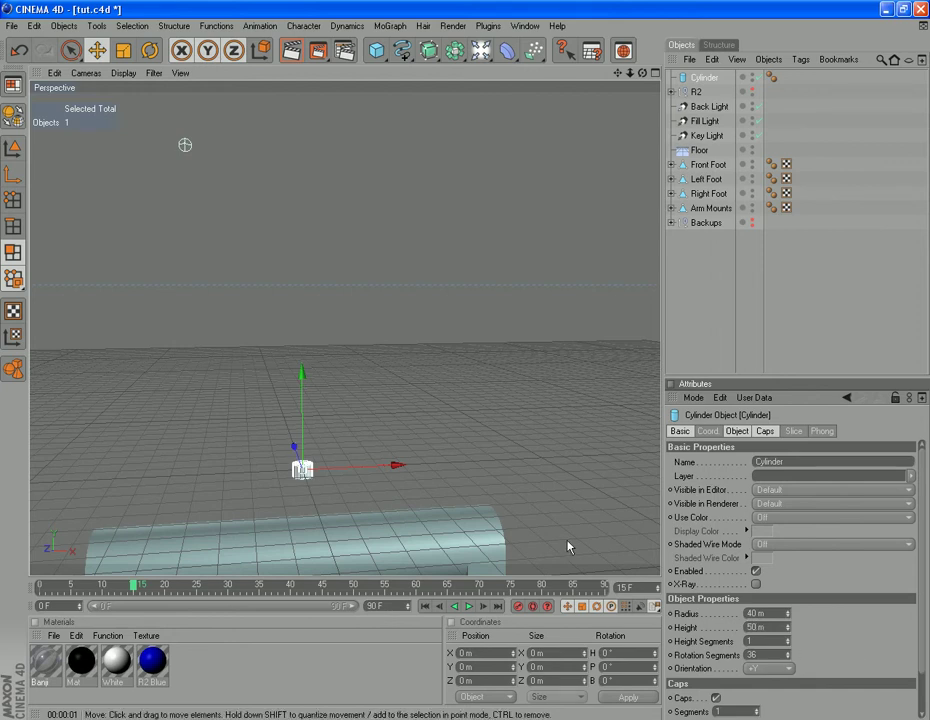
- Add a Tube primitive and raise it along its vertical axis so it sits above the small cylinder
{"action": "left_click_drag", "start_coordinate": [643, 74], "coordinate": [631, 5]}
{"action": "scroll", "coordinate": [406, 470], "scroll_direction": "up", "scroll_amount": 3}
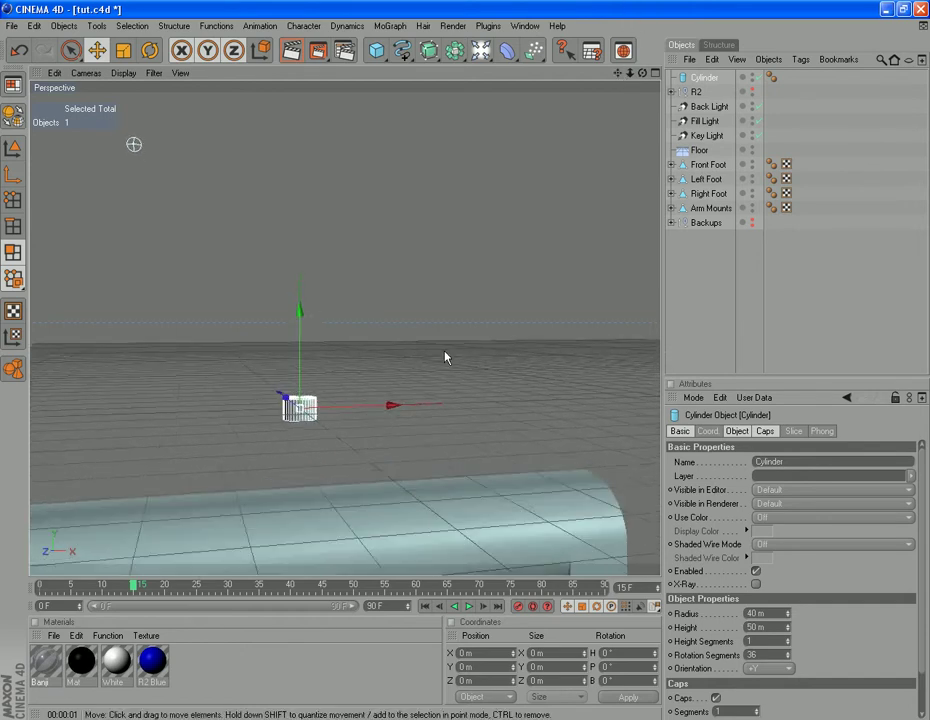
{"action": "scroll", "coordinate": [446, 357], "scroll_direction": "up", "scroll_amount": 3}
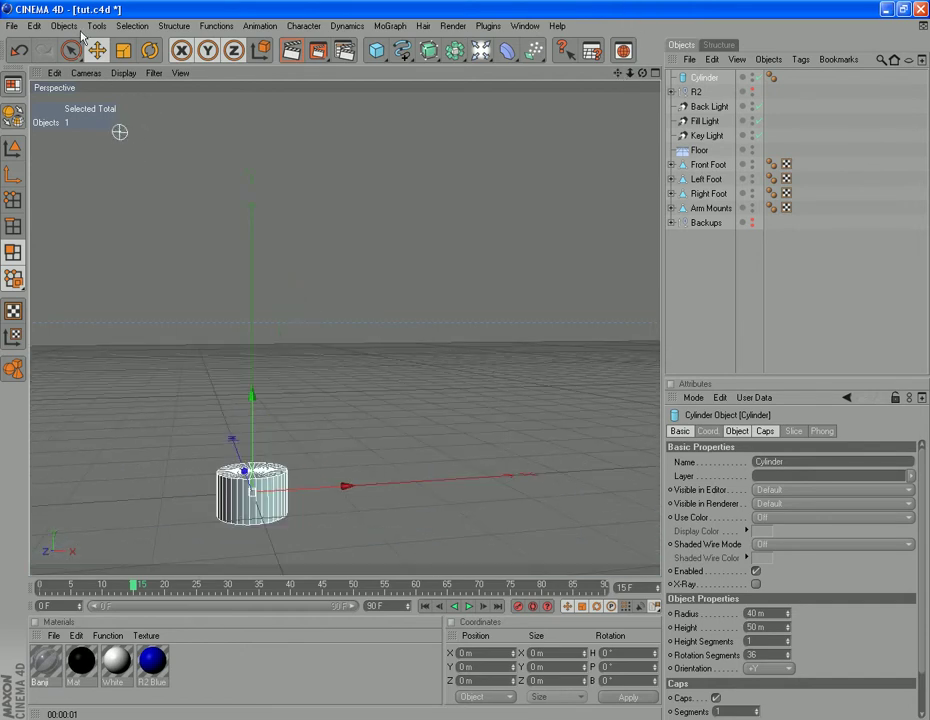
{"action": "left_click", "coordinate": [63, 25]}
{"action": "mouse_move", "coordinate": [95, 74]}
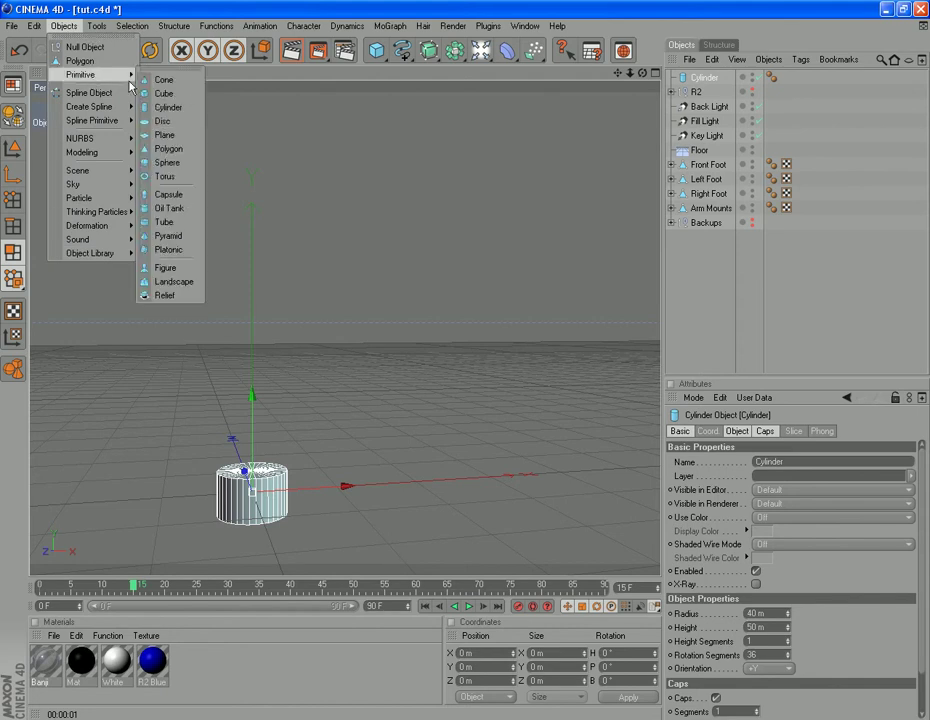
{"action": "left_click", "coordinate": [164, 221]}
{"action": "left_click_drag", "start_coordinate": [254, 408], "coordinate": [254, 230]}
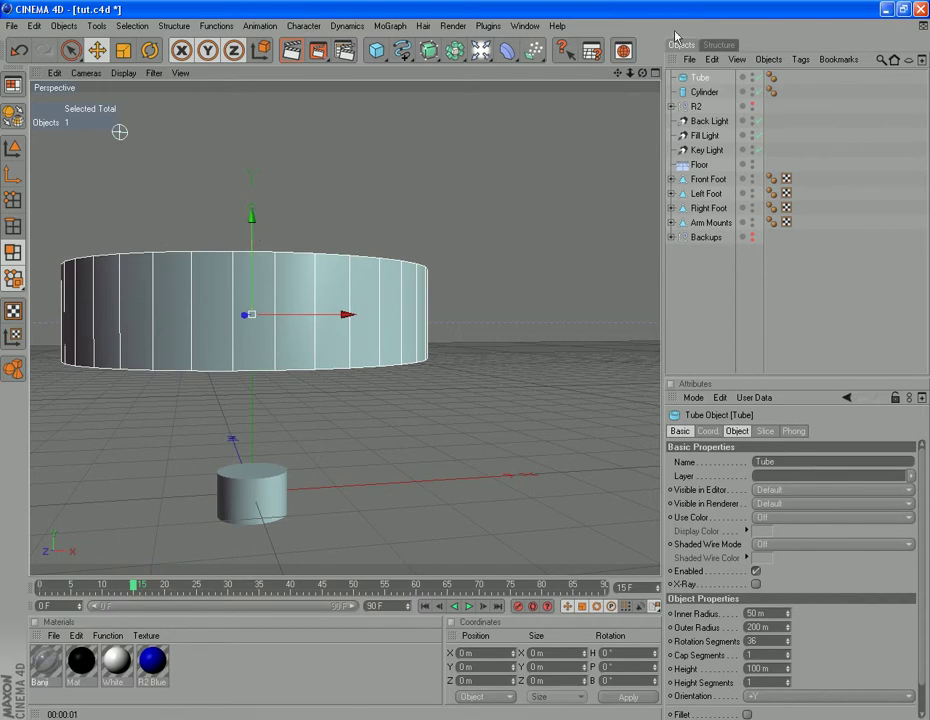
- Set the tube's outer radius to 40 m and its inner radius to 38 m
{"action": "left_click_drag", "start_coordinate": [758, 628], "coordinate": [660, 630]}
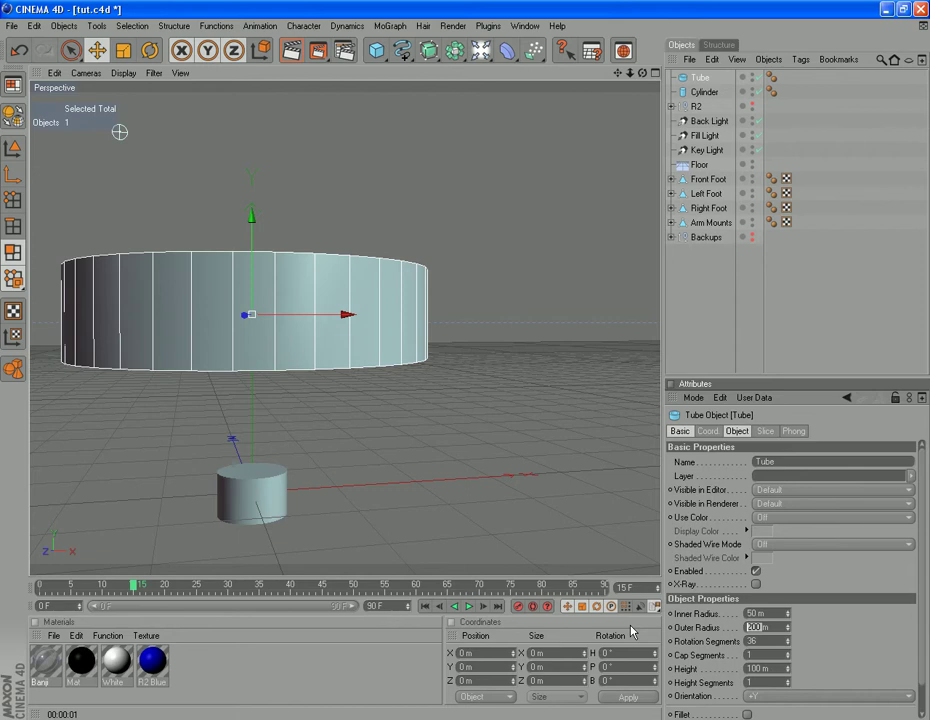
{"action": "type", "text": "40"}
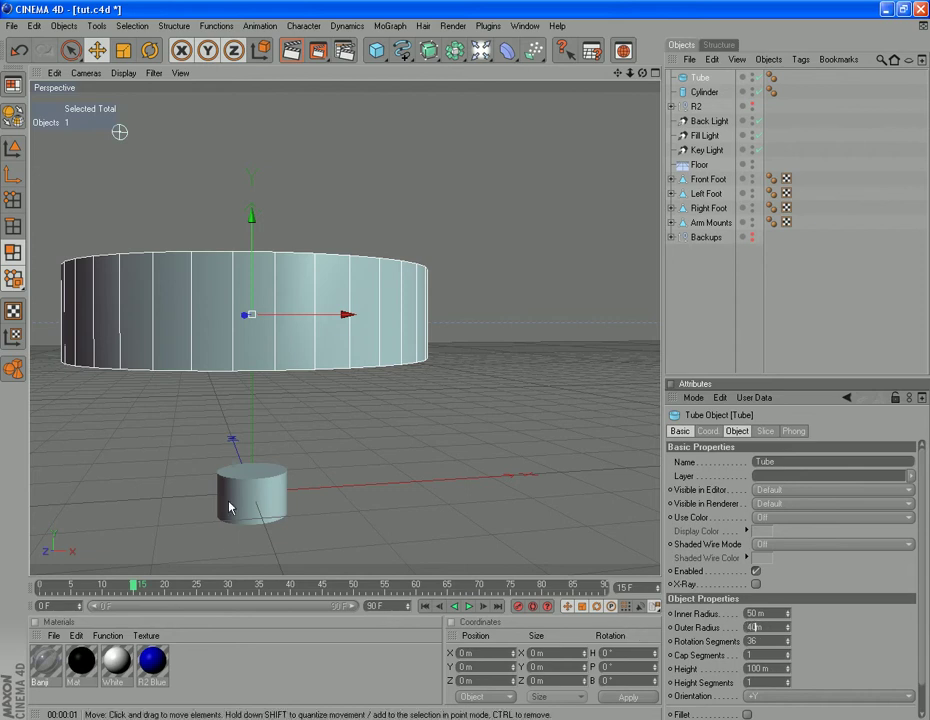
{"action": "key", "text": "Return"}
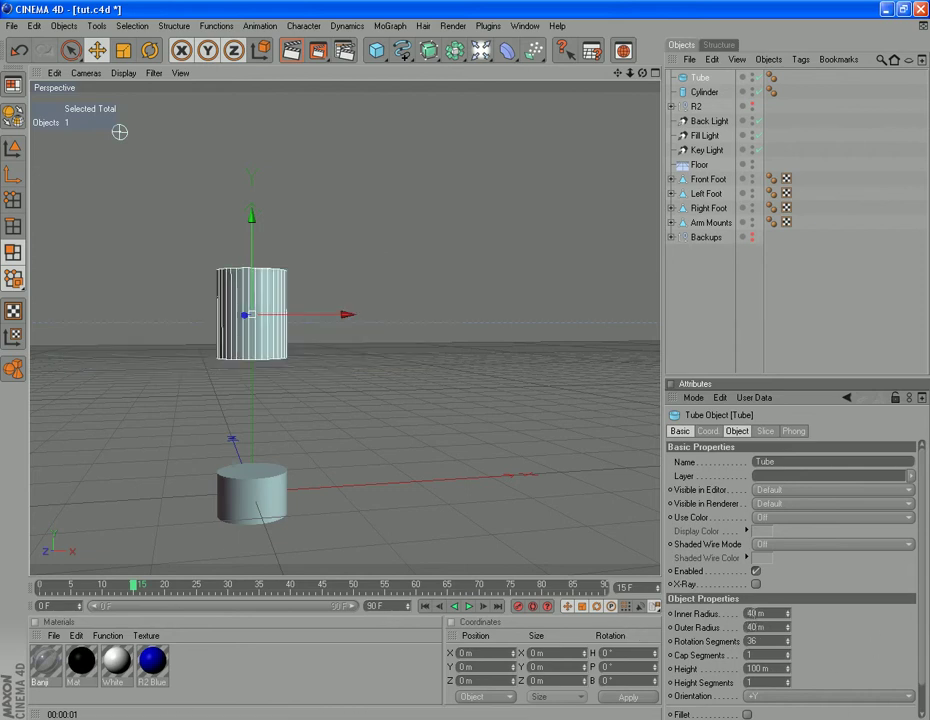
{"action": "double_click", "coordinate": [755, 613]}
{"action": "left_click_drag", "start_coordinate": [642, 74], "coordinate": [672, 394]}
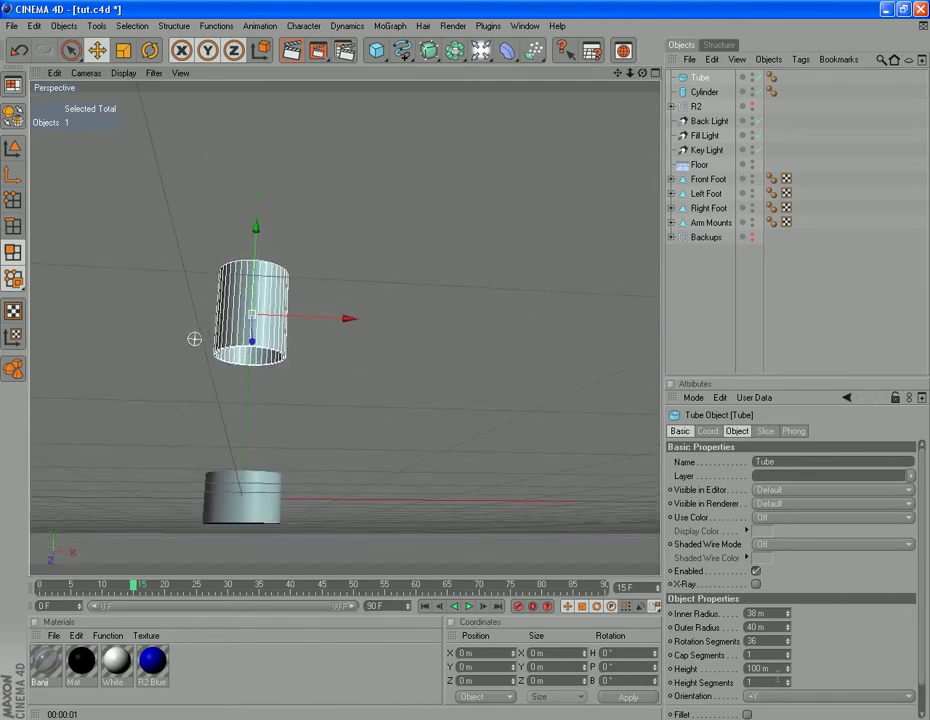
- Set the tube's height to 40 m and convert it to an editable polygon object
{"action": "left_click", "coordinate": [765, 669]}
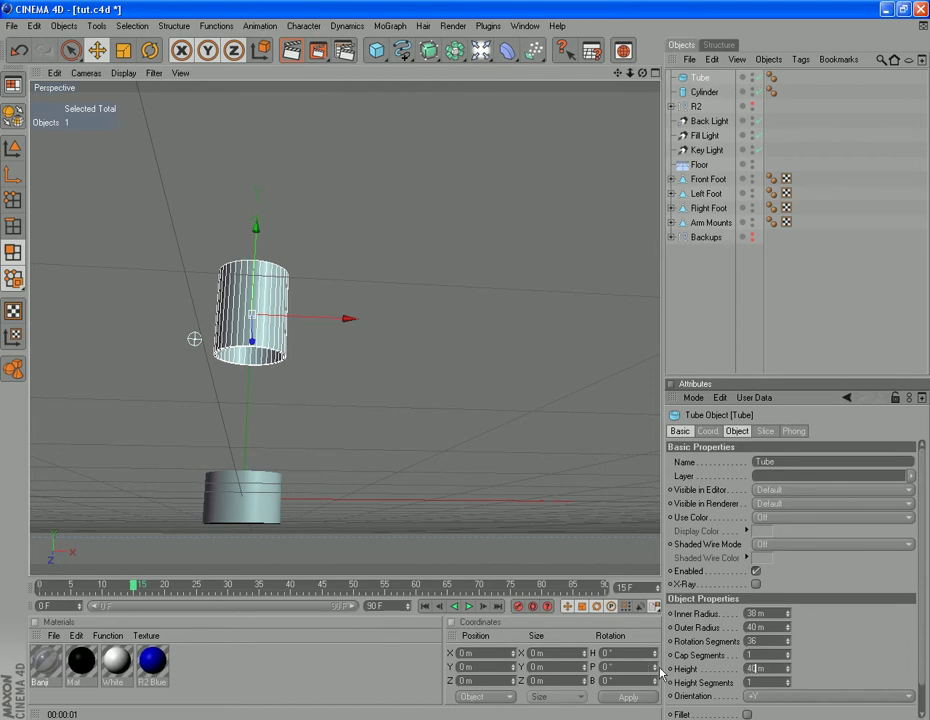
{"action": "key", "text": "Return"}
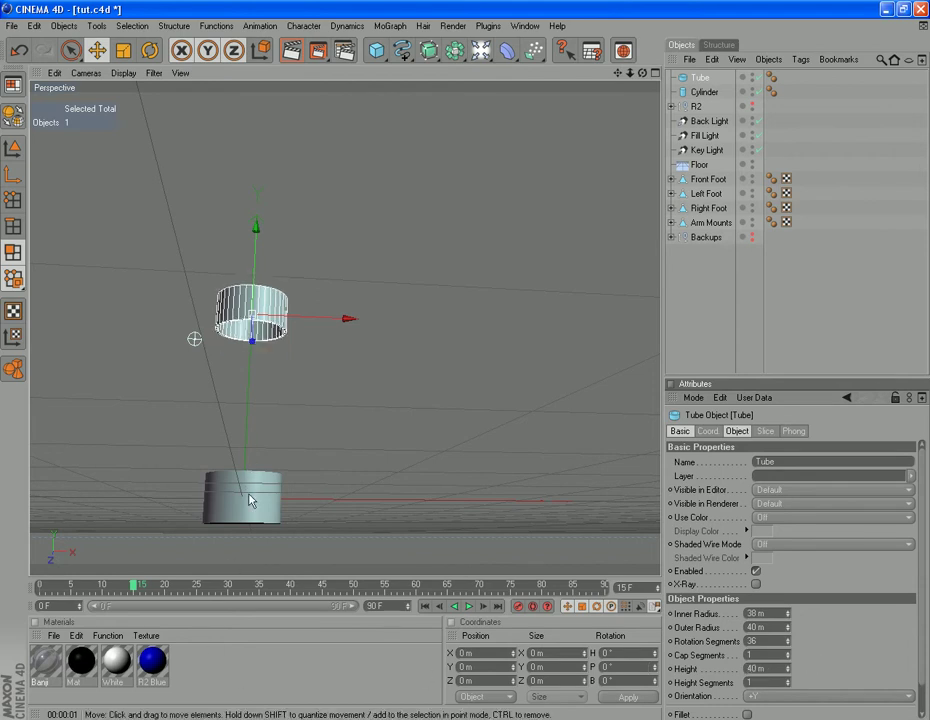
{"action": "left_click_drag", "start_coordinate": [619, 75], "coordinate": [697, 32]}
{"action": "scroll", "coordinate": [421, 323], "scroll_direction": "up", "scroll_amount": 5}
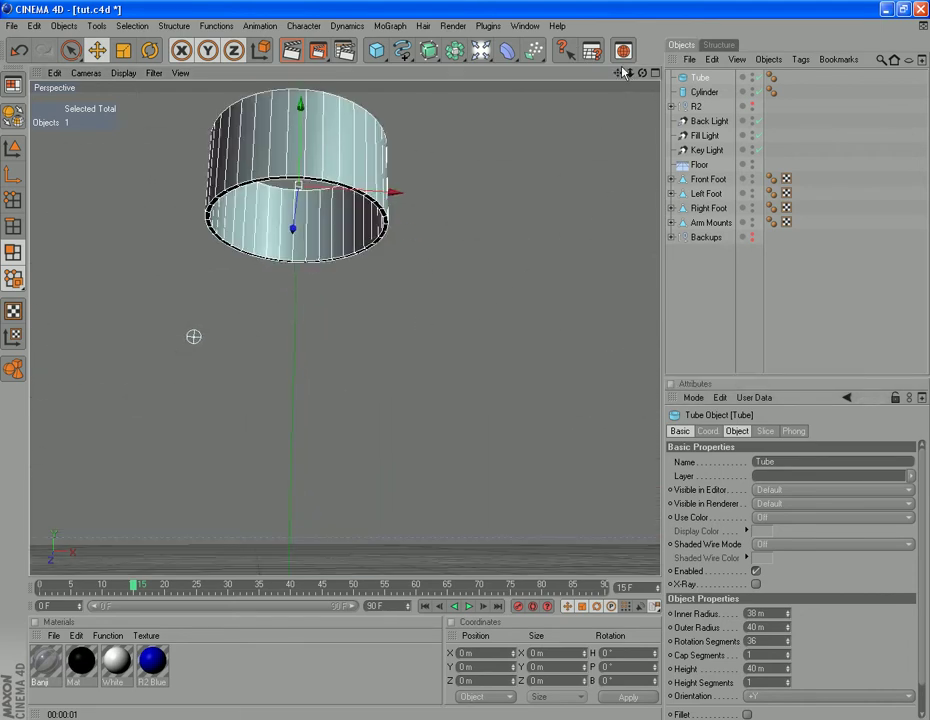
{"action": "left_click_drag", "start_coordinate": [618, 75], "coordinate": [623, 189]}
{"action": "key", "text": "c"}
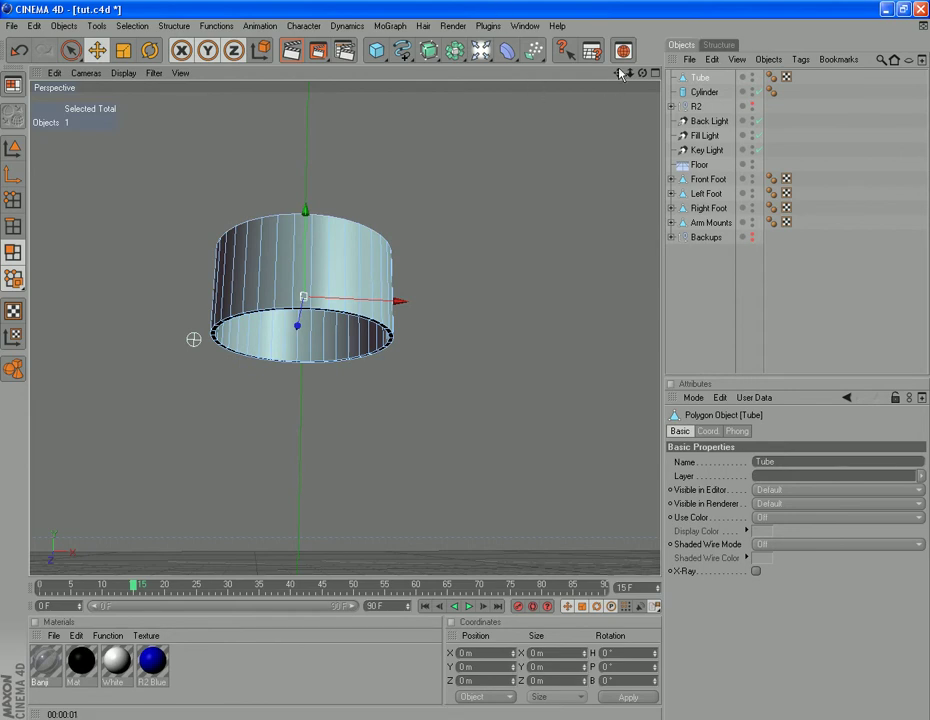
- Close the open hole at the tube's bottom with the Close Polygon Hole tool, along the inner rim
{"action": "scroll", "coordinate": [419, 397], "scroll_direction": "up", "scroll_amount": 5}
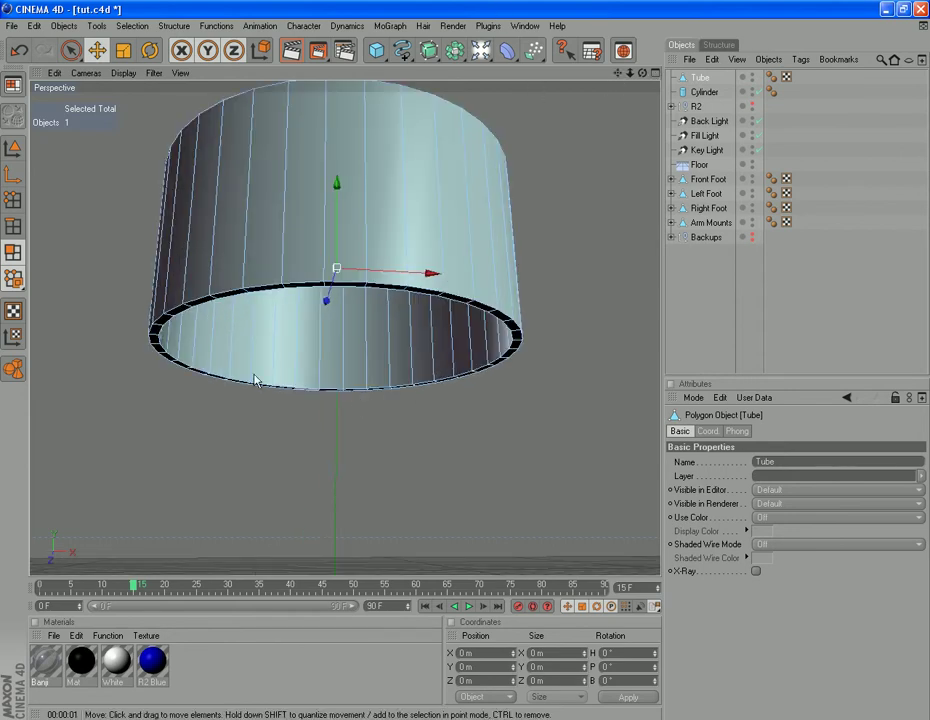
{"action": "left_click", "coordinate": [174, 26]}
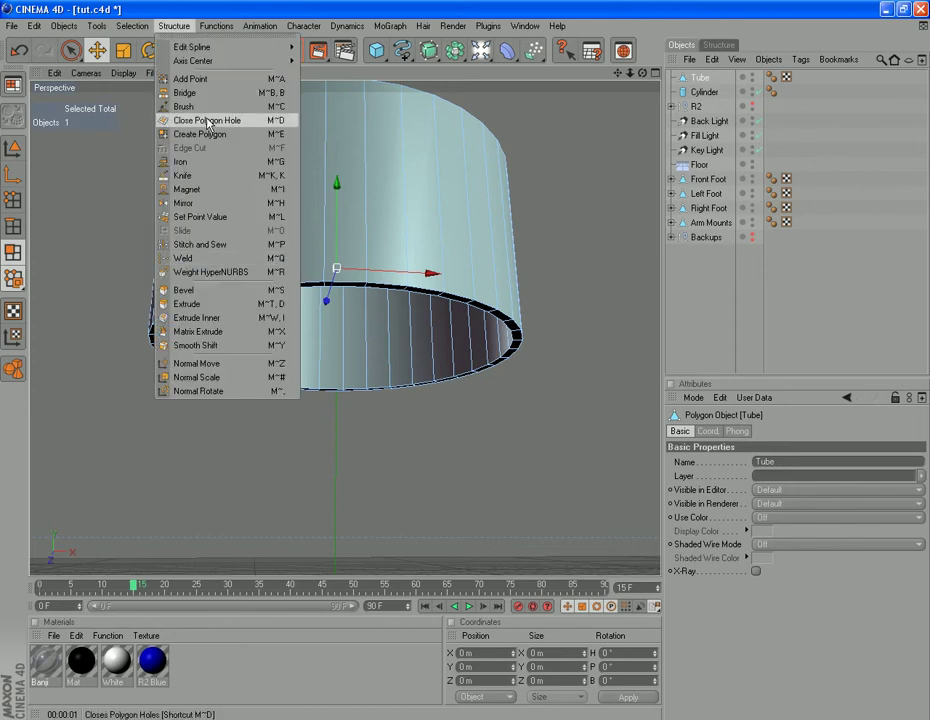
{"action": "left_click", "coordinate": [208, 121]}
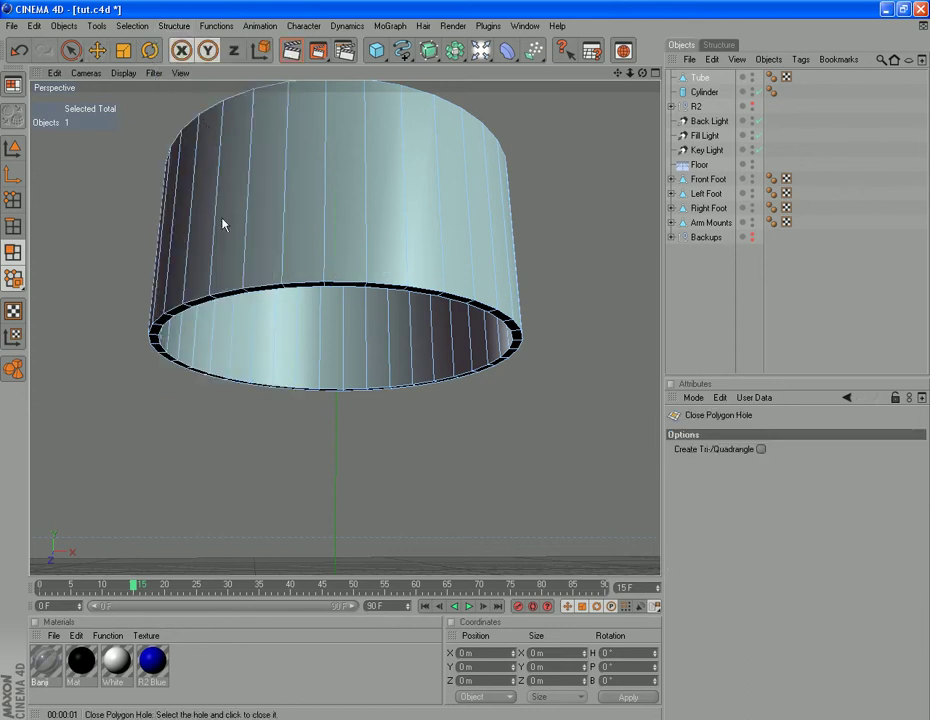
{"action": "left_click", "coordinate": [322, 391]}
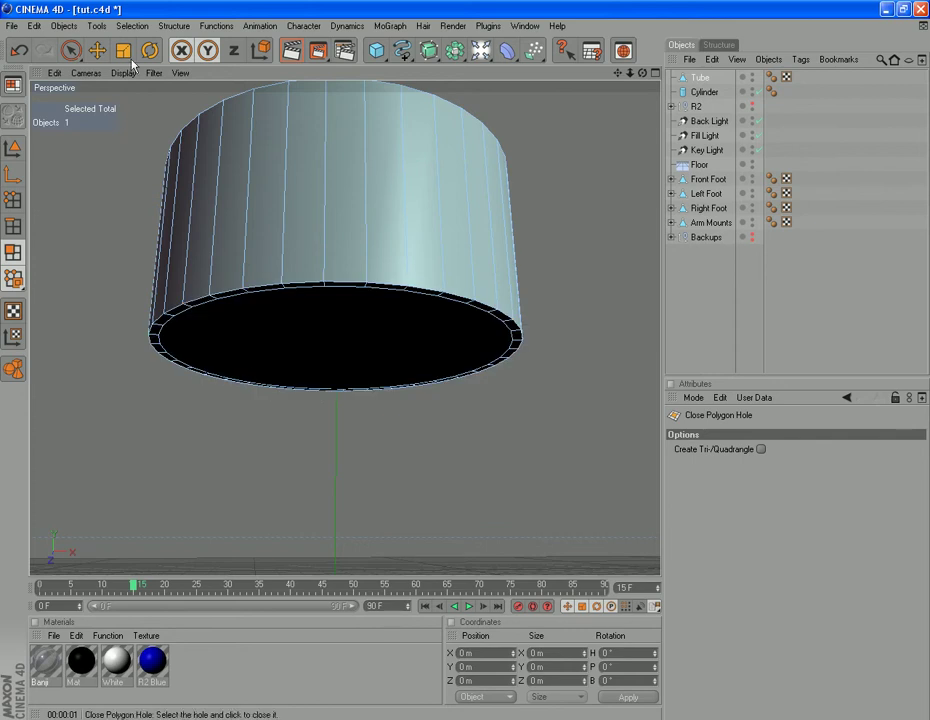
- Store the tube's bottom cap as a polygon selection named Black and apply the black Mat material restricted to that selection
{"action": "left_click", "coordinate": [71, 50]}
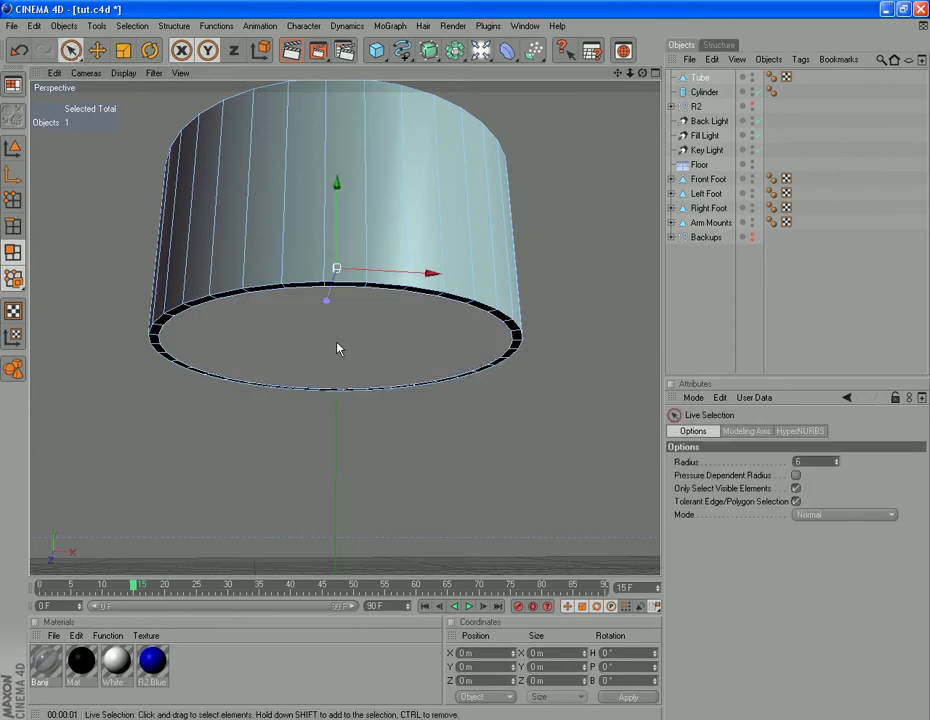
{"action": "left_click", "coordinate": [338, 348]}
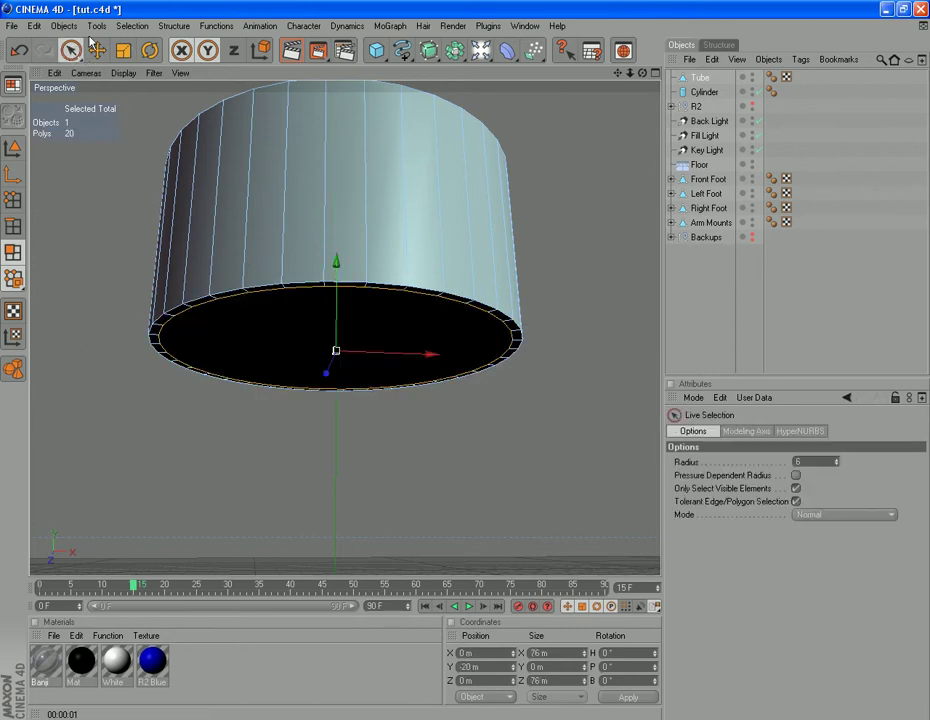
{"action": "left_click", "coordinate": [132, 26]}
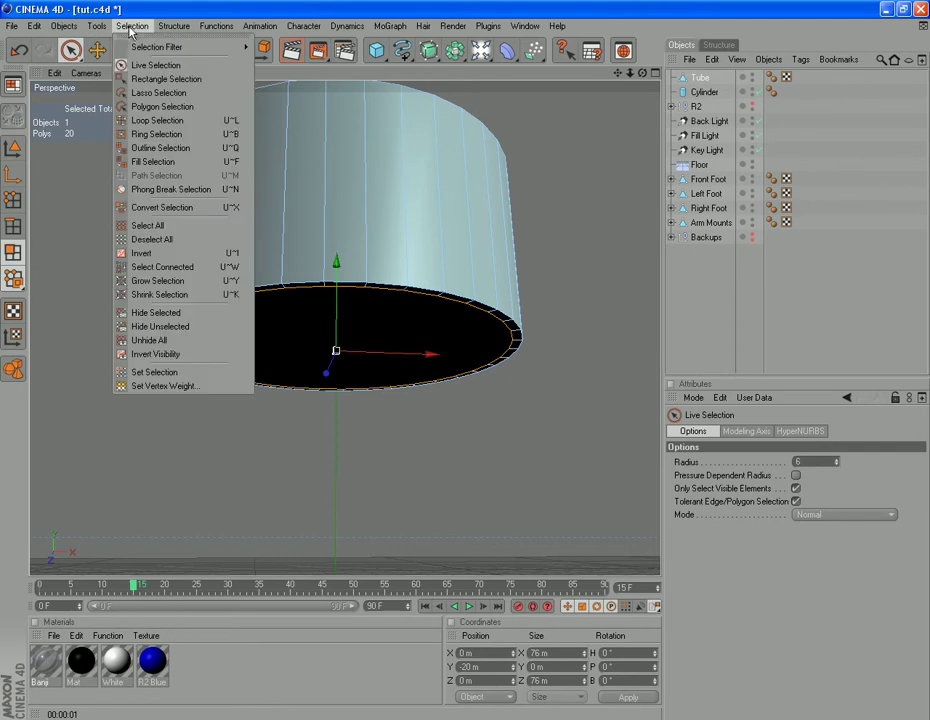
{"action": "left_click", "coordinate": [155, 372]}
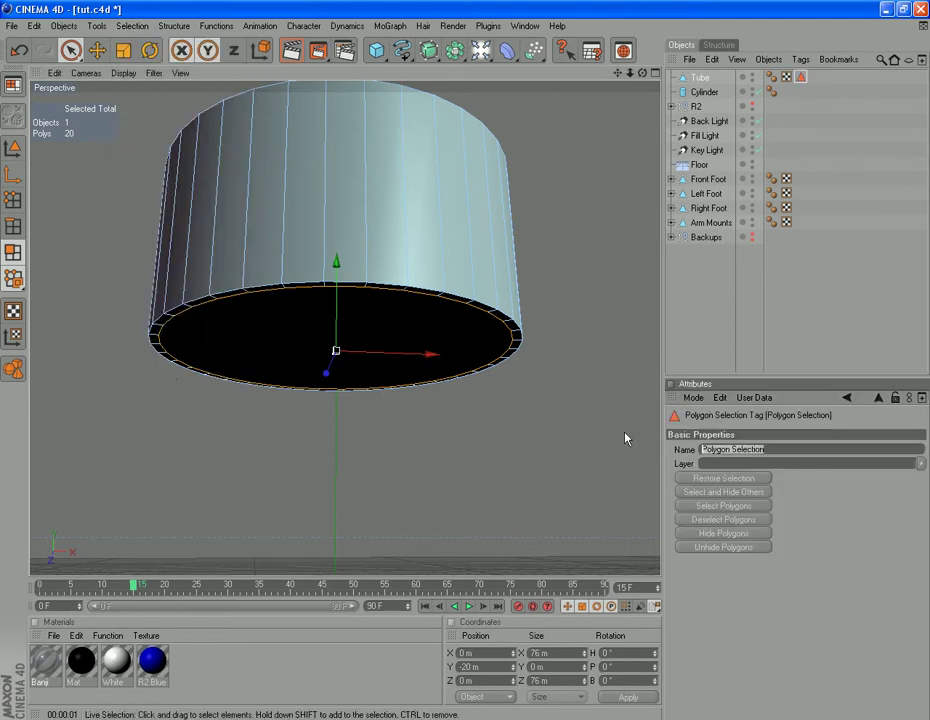
{"action": "type", "text": "Black"}
{"action": "key", "text": "Return"}
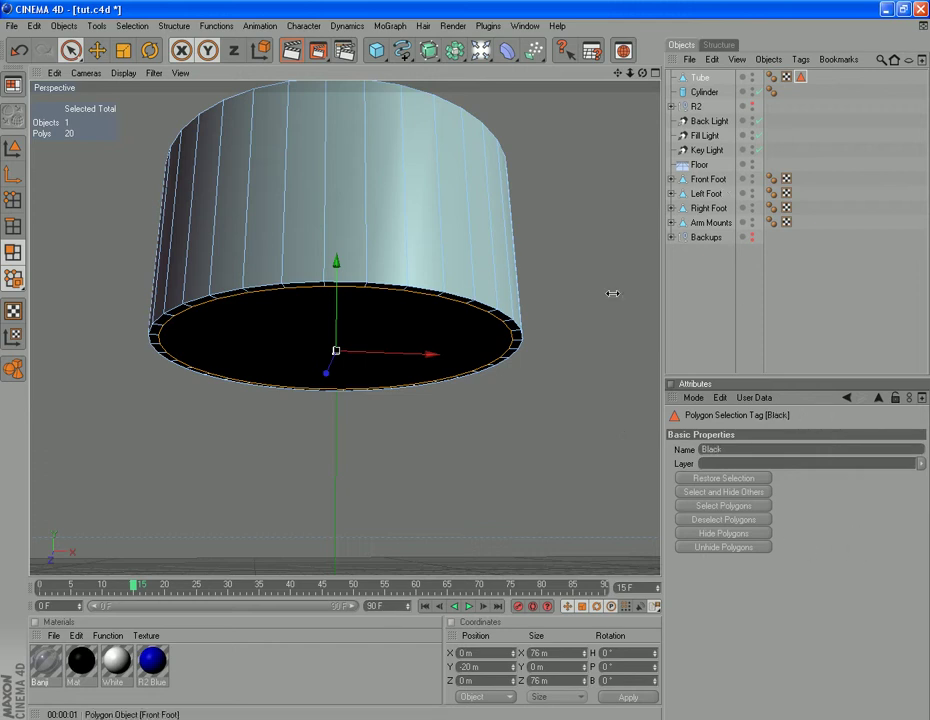
{"action": "left_click_drag", "start_coordinate": [83, 663], "coordinate": [765, 78]}
{"action": "left_click_drag", "start_coordinate": [805, 120], "coordinate": [760, 520]}
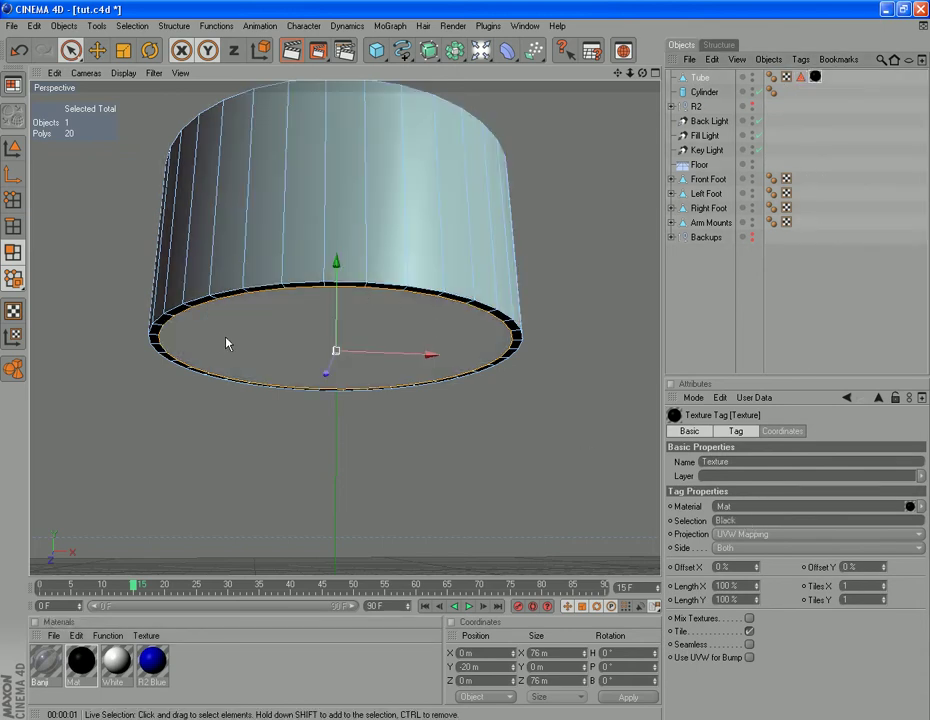
- Close the open hole at the tube's top along its inner rim
{"action": "left_click_drag", "start_coordinate": [642, 73], "coordinate": [617, 220]}
{"action": "left_click", "coordinate": [176, 26]}
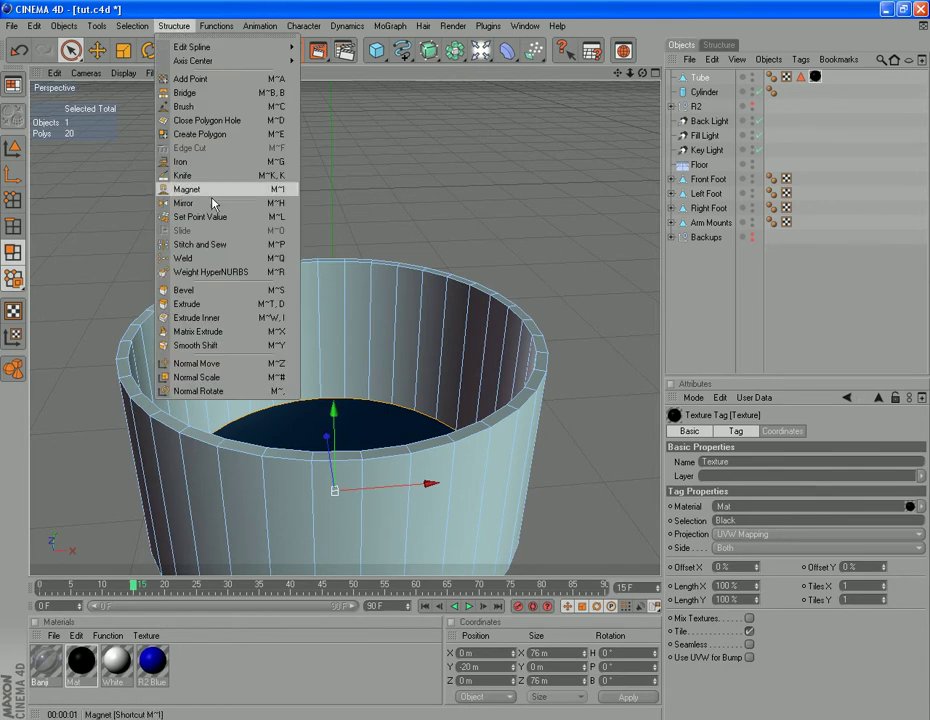
{"action": "left_click", "coordinate": [205, 120]}
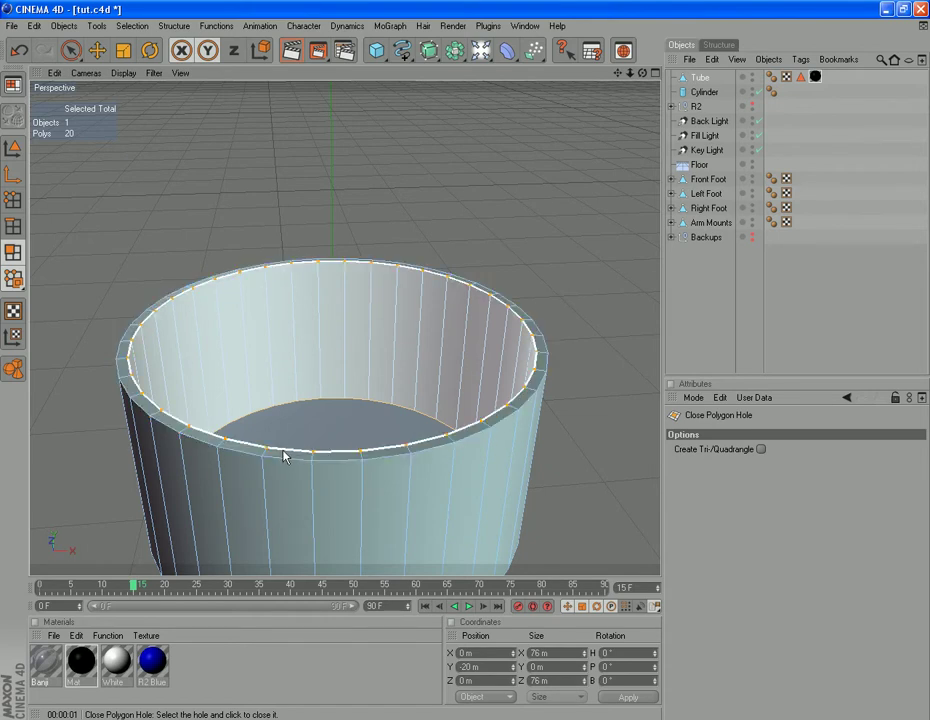
{"action": "left_click", "coordinate": [283, 456]}
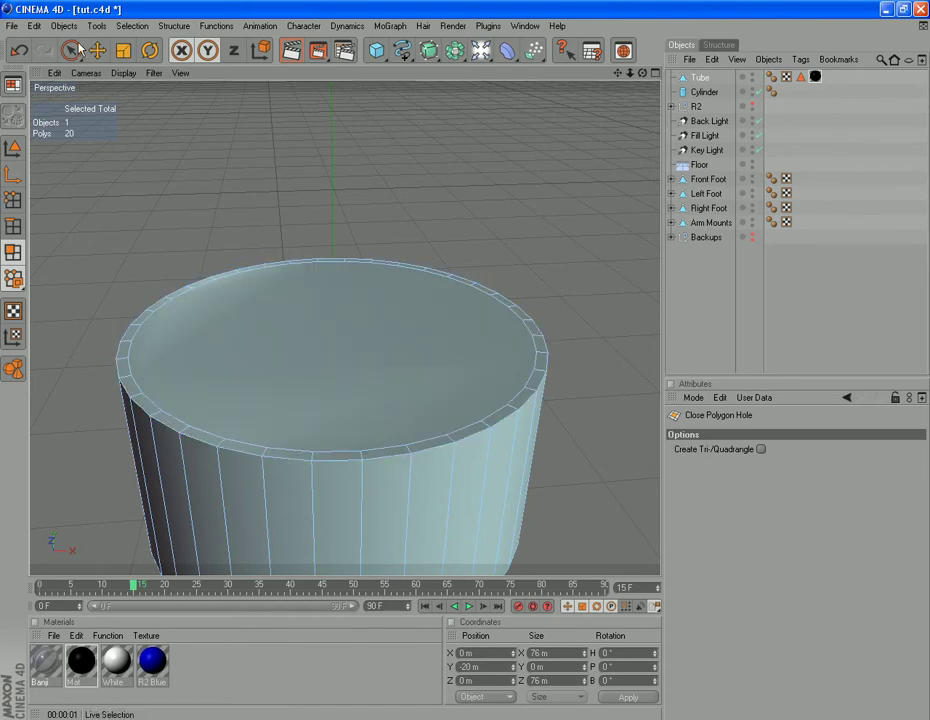
- Select the tube's top cap polygon and extrude it inward with an offset of -10 m
{"action": "left_click", "coordinate": [71, 50]}
{"action": "left_click", "coordinate": [340, 363]}
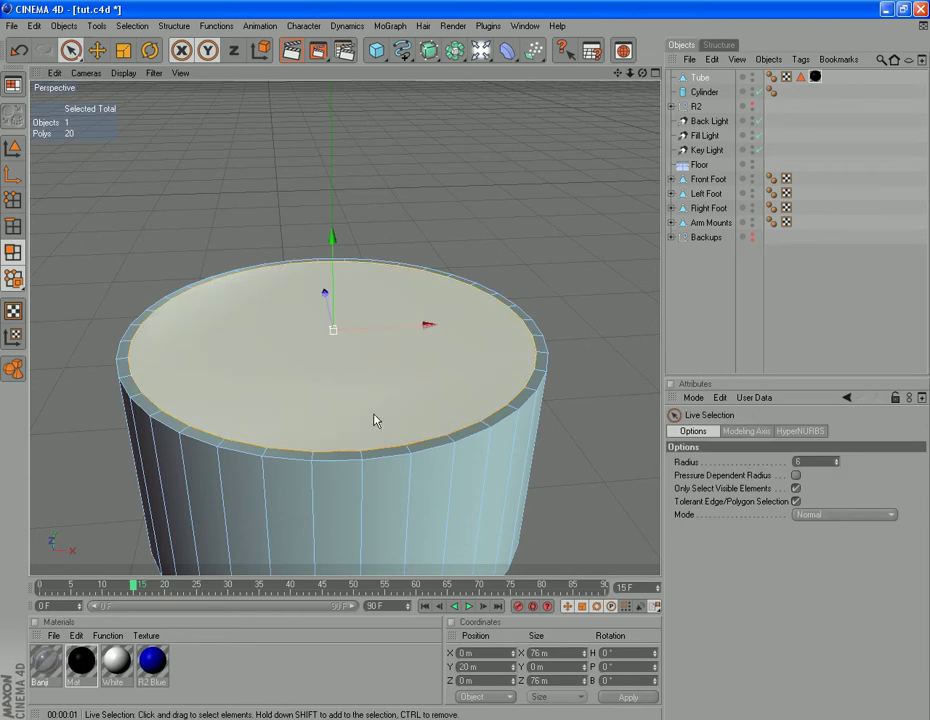
{"action": "right_click", "coordinate": [512, 390]}
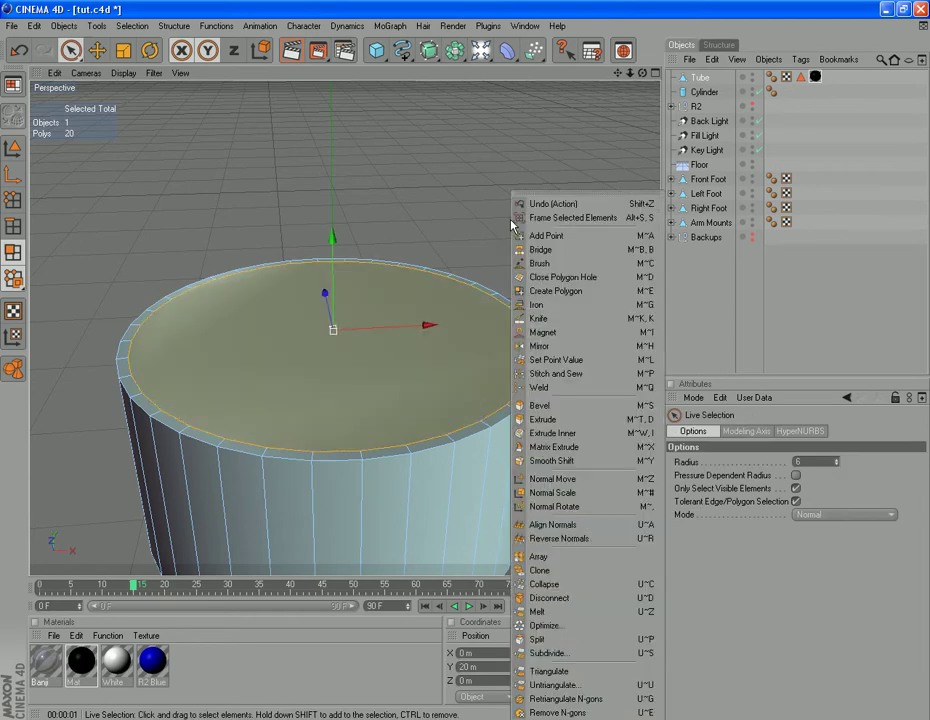
{"action": "left_click", "coordinate": [558, 430]}
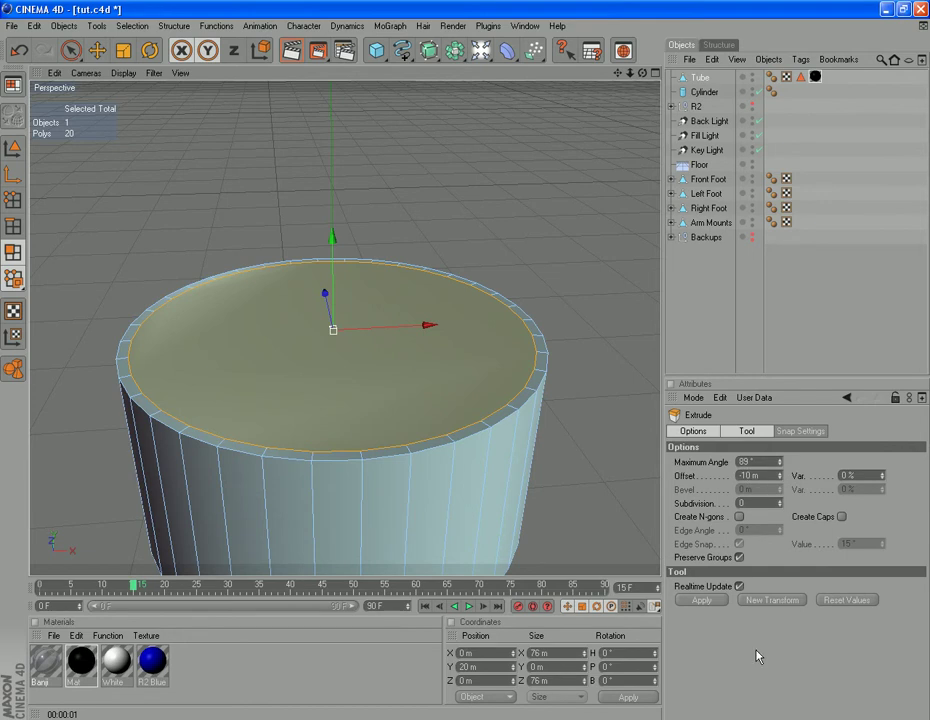
{"action": "left_click", "coordinate": [700, 600]}
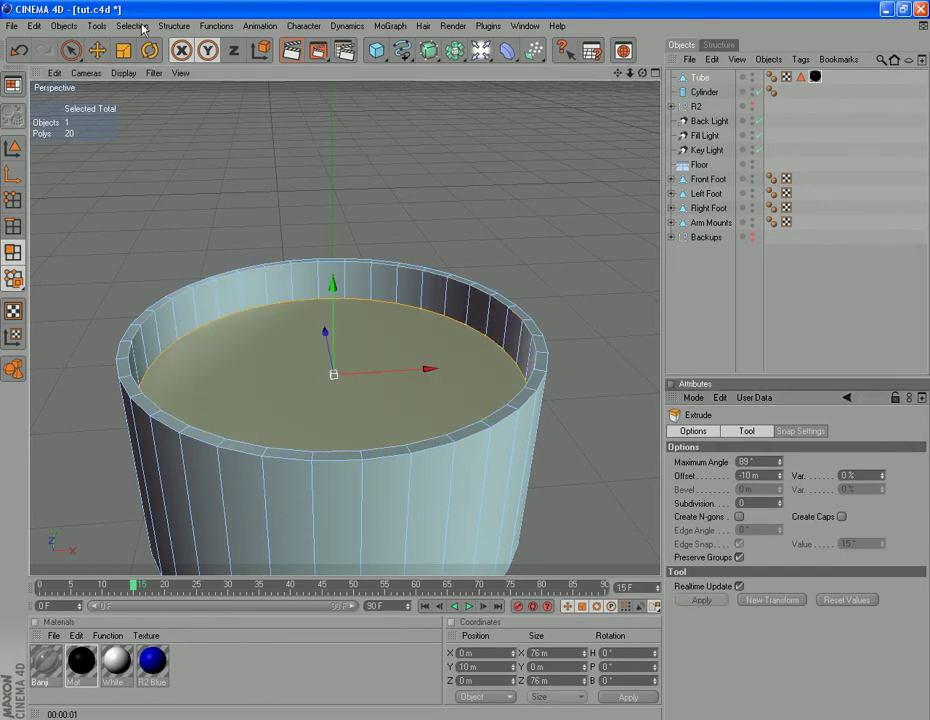
- Store the recessed top cap as a polygon selection named Glass and apply the Banji material restricted to that selection
{"action": "left_click", "coordinate": [132, 26]}
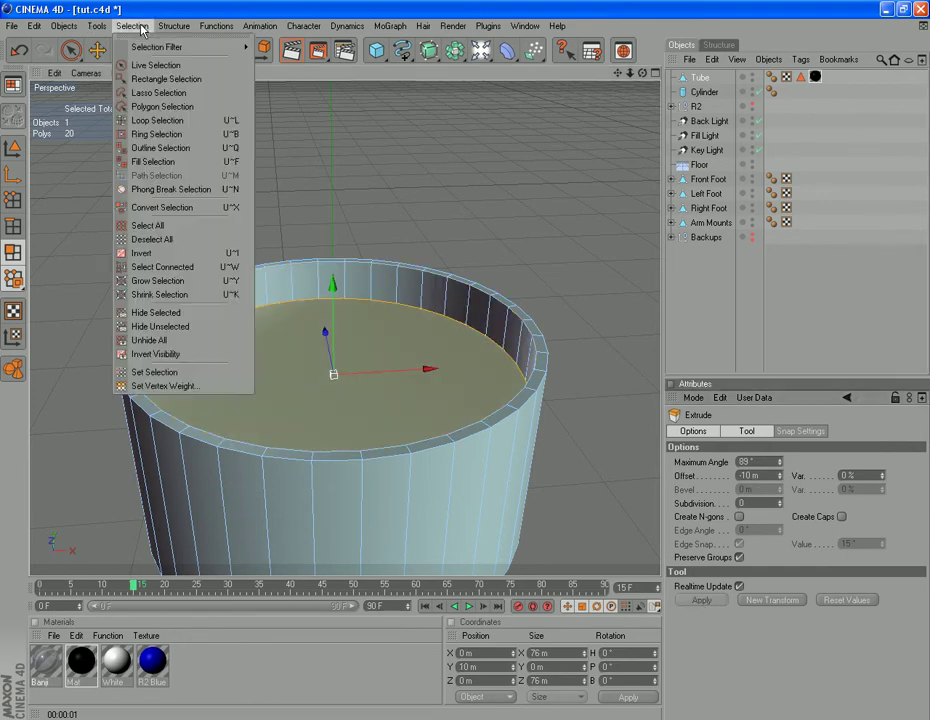
{"action": "left_click", "coordinate": [180, 372]}
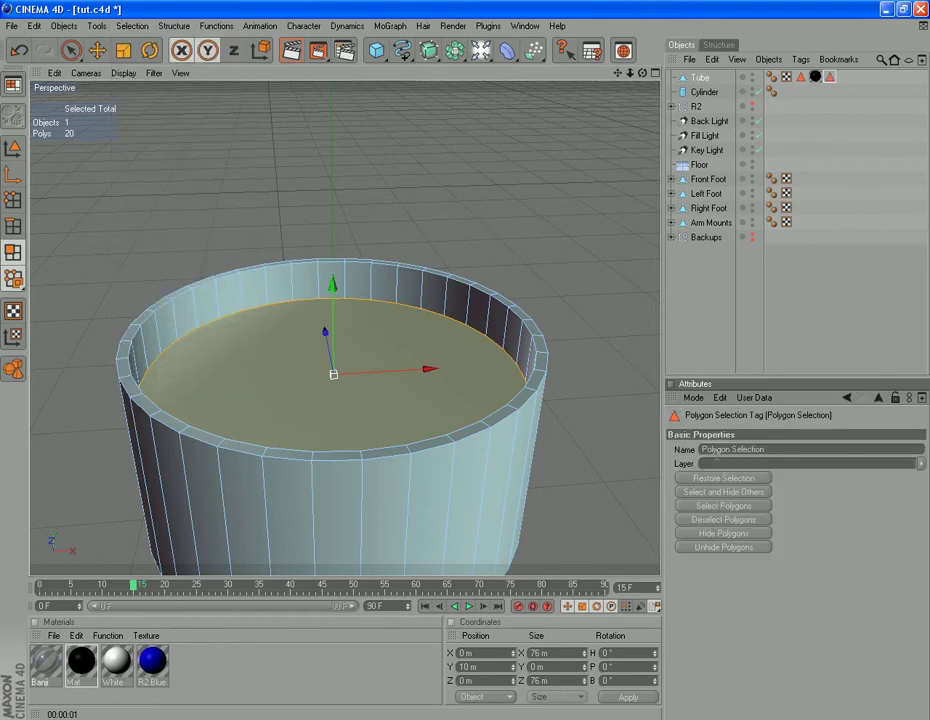
{"action": "type", "text": "d"}
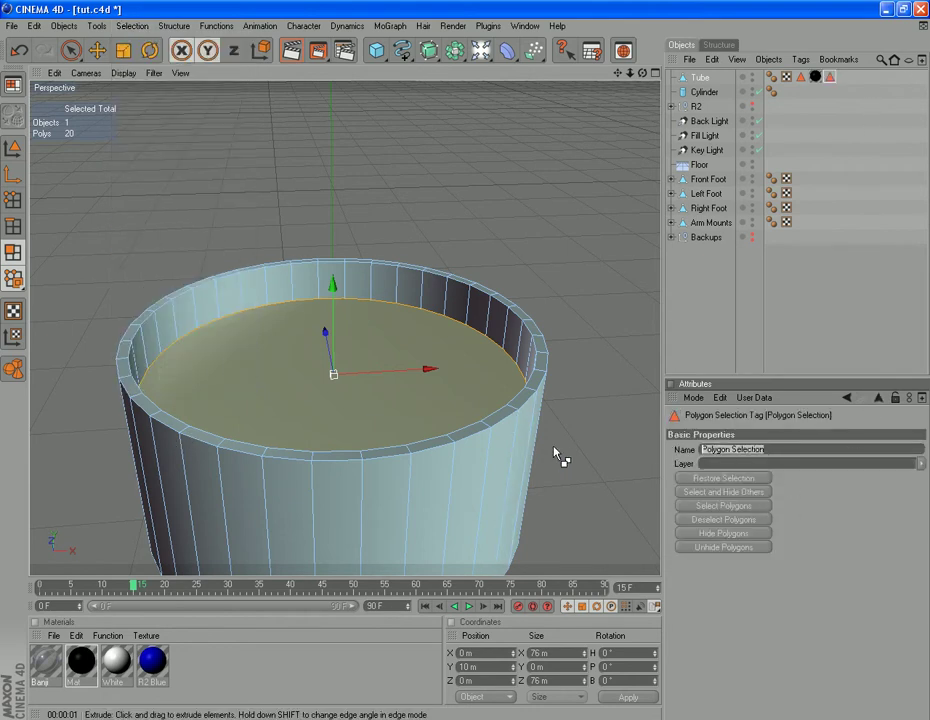
{"action": "type", "text": "Glass"}
{"action": "key", "text": "Return"}
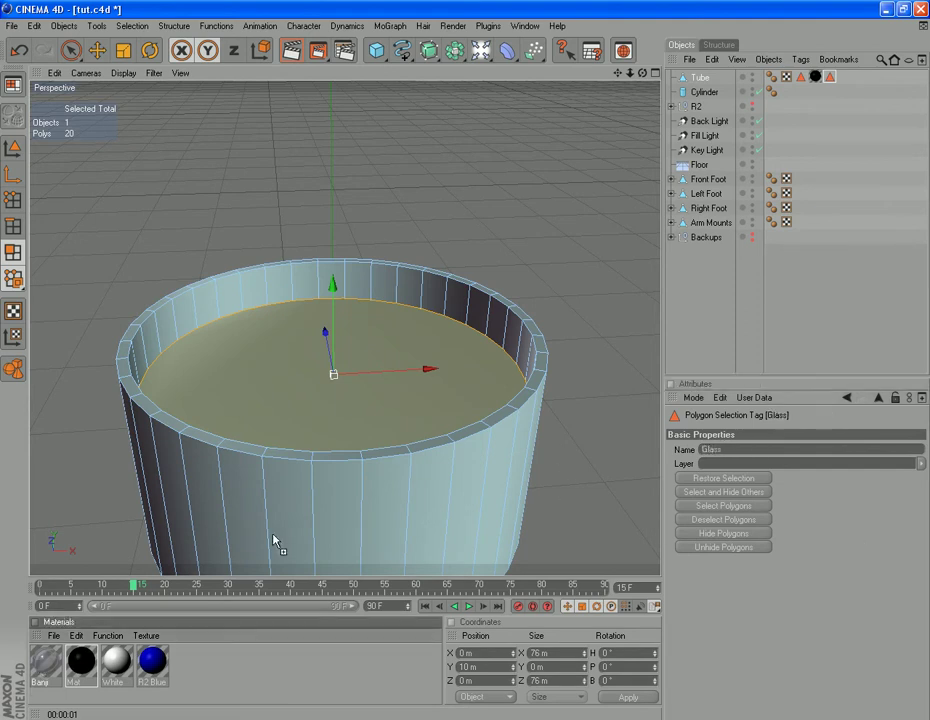
{"action": "left_click", "coordinate": [843, 78]}
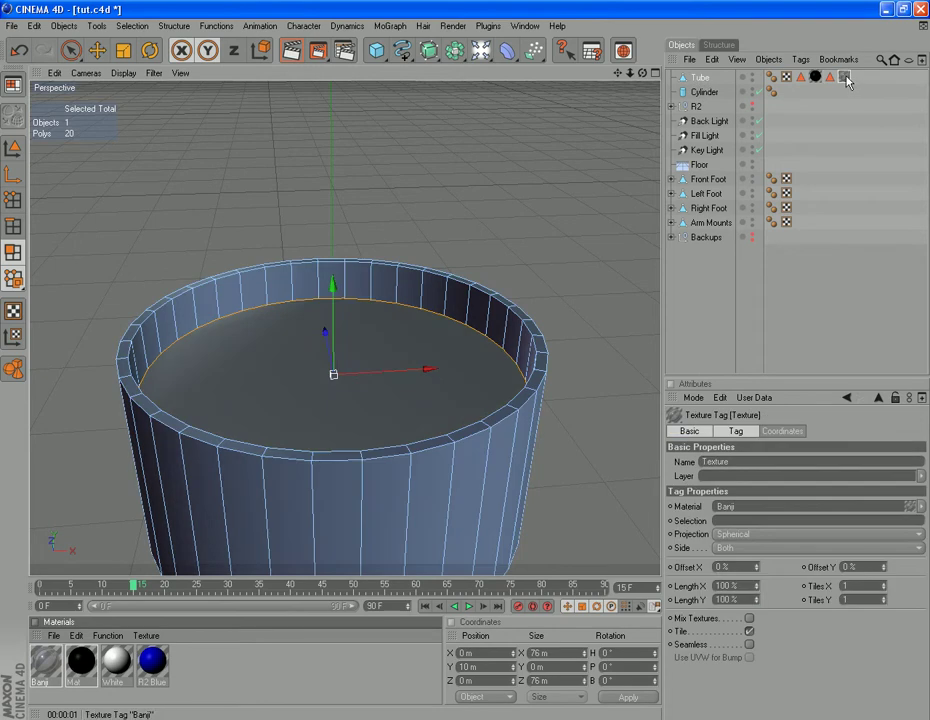
{"action": "mouse_move", "coordinate": [829, 77]}
{"action": "left_mouse_down"}
{"action": "mouse_move", "coordinate": [839, 108]}
{"action": "mouse_move", "coordinate": [776, 506]}
{"action": "mouse_move", "coordinate": [712, 531]}
{"action": "mouse_move", "coordinate": [730, 520]}
{"action": "left_mouse_up"}
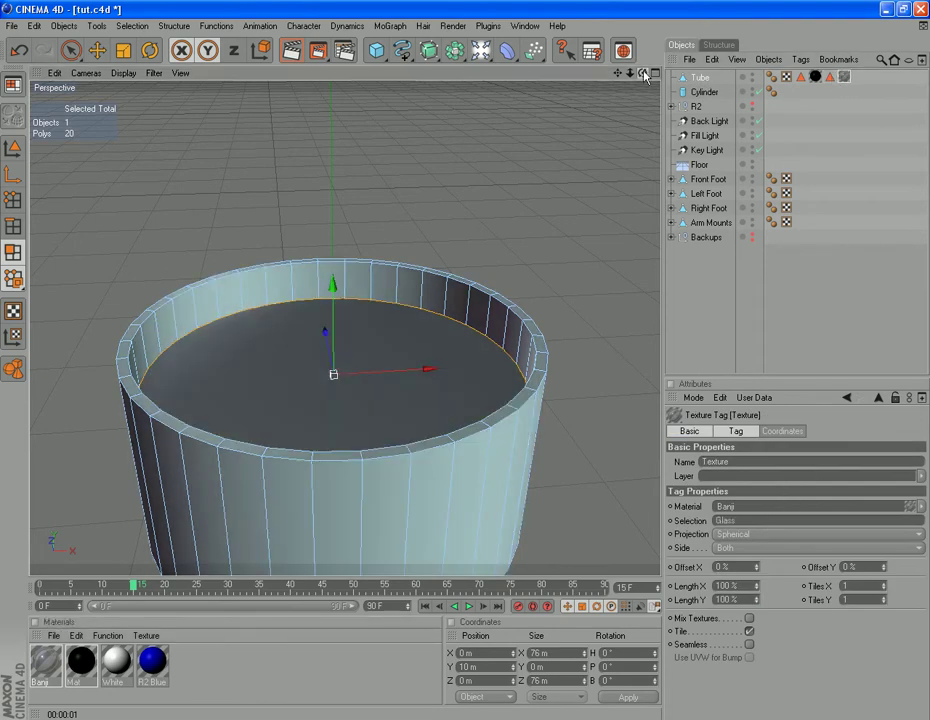
- Set the whole tube object's Y position to 45 m so it sits directly on top of the cylinder
{"action": "left_click_drag", "start_coordinate": [645, 76], "coordinate": [635, 311]}
{"action": "scroll", "coordinate": [566, 457], "scroll_direction": "down", "scroll_amount": 5}
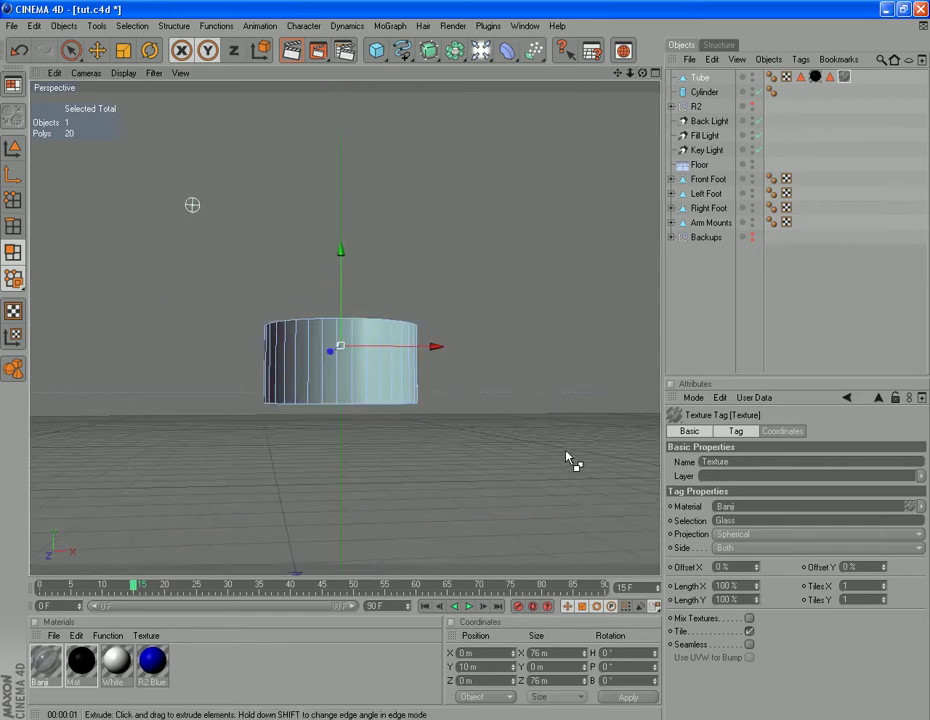
{"action": "scroll", "coordinate": [566, 457], "scroll_direction": "down", "scroll_amount": 4}
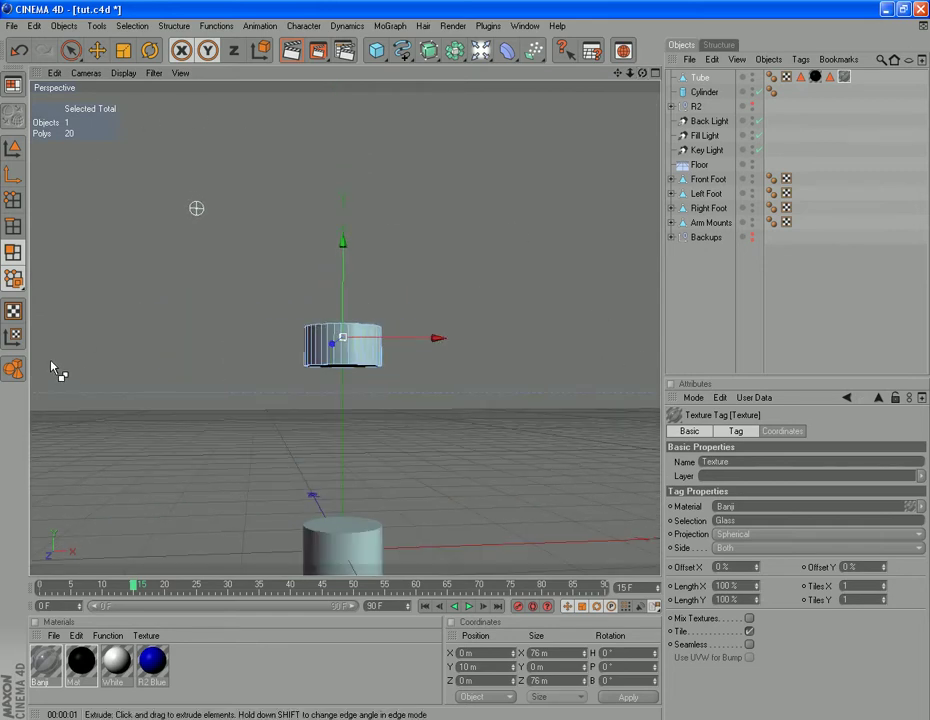
{"action": "left_click", "coordinate": [13, 148]}
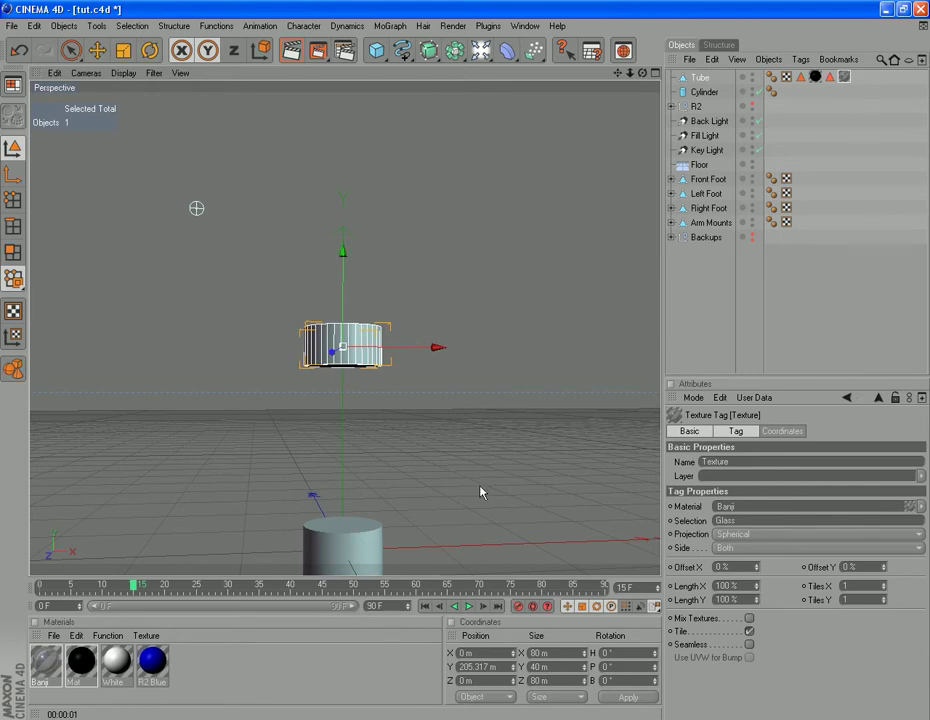
{"action": "scroll", "coordinate": [500, 537], "scroll_direction": "down", "scroll_amount": 2}
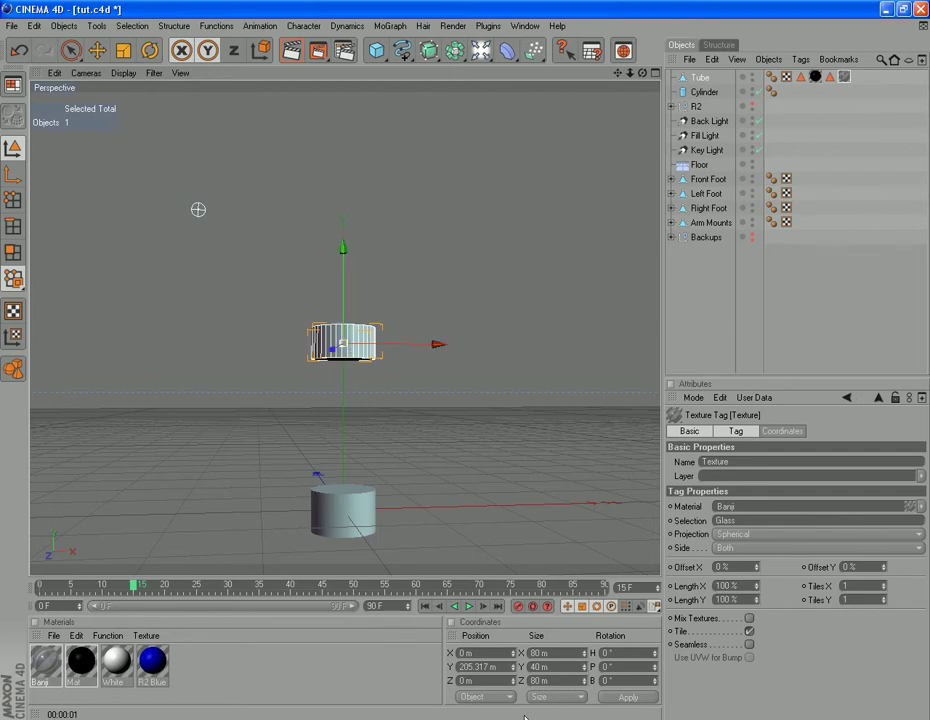
{"action": "left_click", "coordinate": [485, 666]}
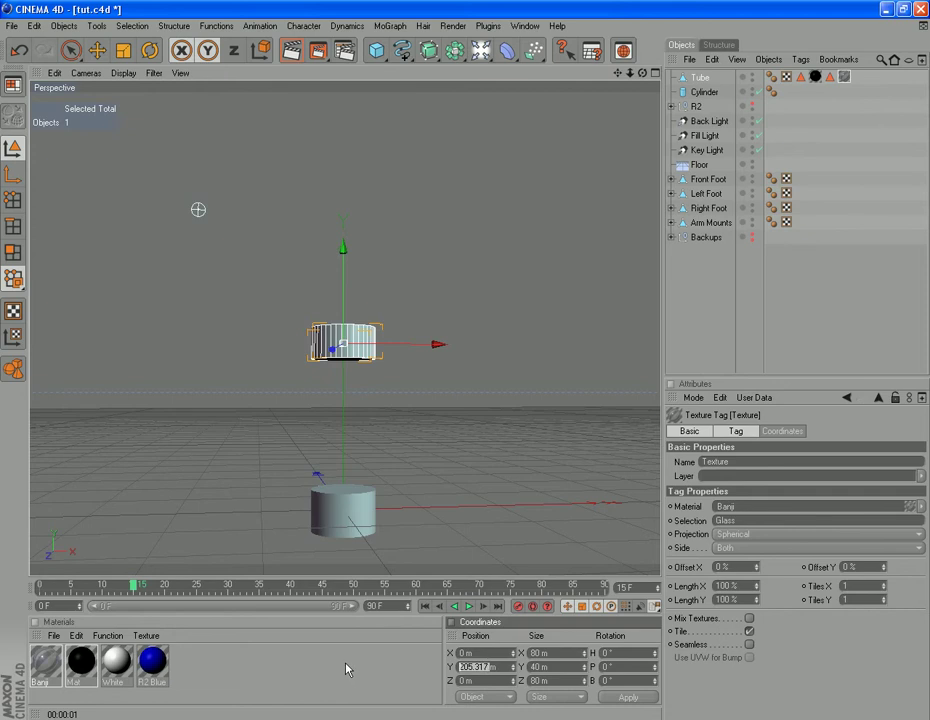
{"action": "type", "text": "45"}
{"action": "left_click", "coordinate": [625, 699]}
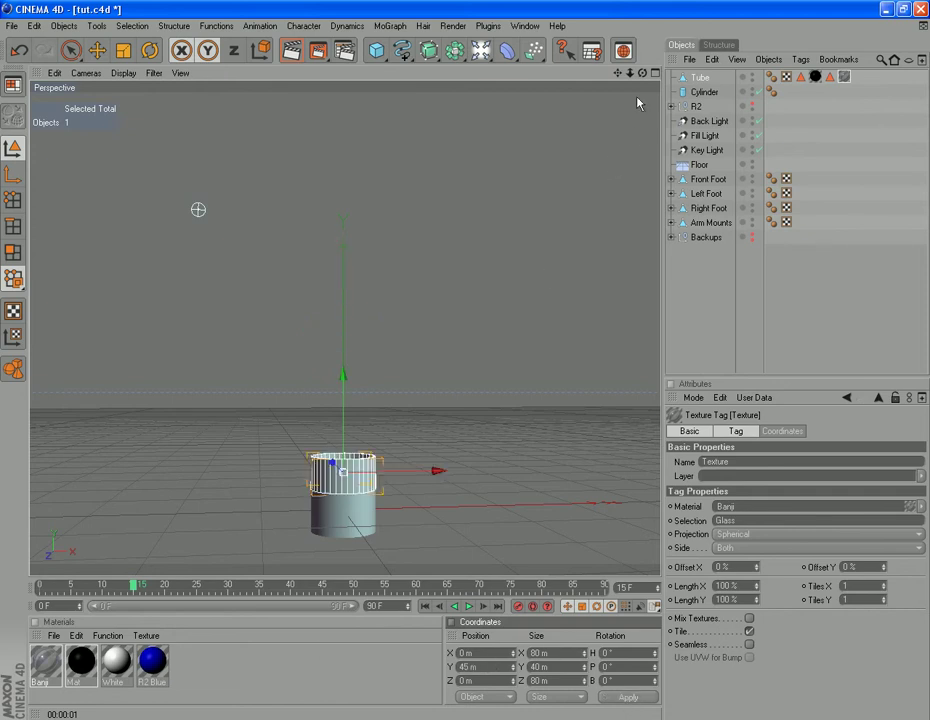
{"action": "left_click_drag", "start_coordinate": [642, 73], "coordinate": [618, 95]}
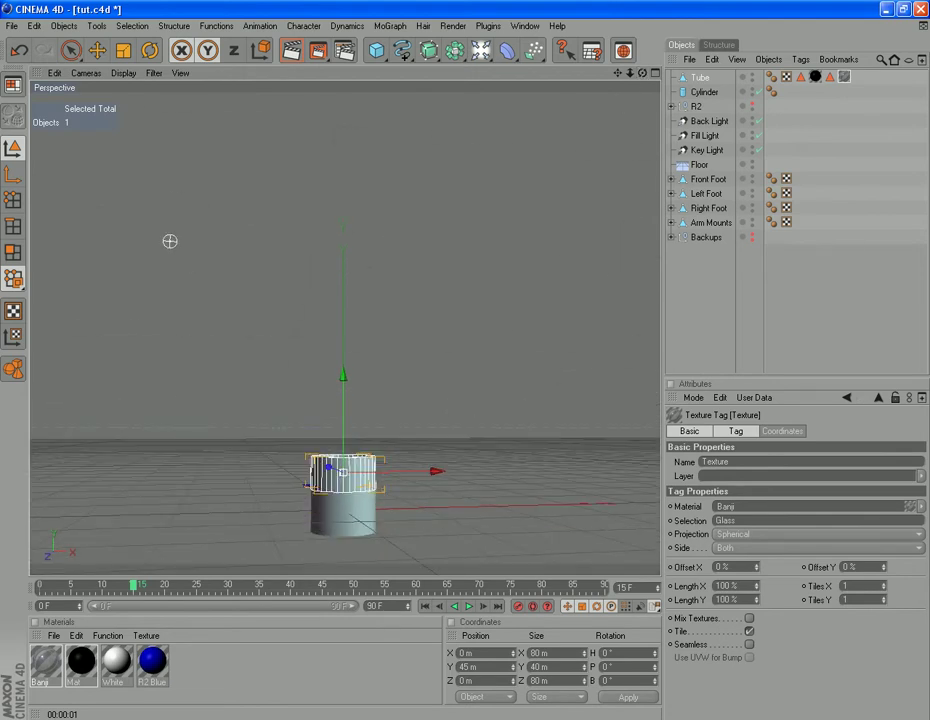
- Check the droid reference photo and add a thin cylinder primitive with a radius of 1 m and a height of 90 m
{"action": "key", "text": "alt+Tab"}
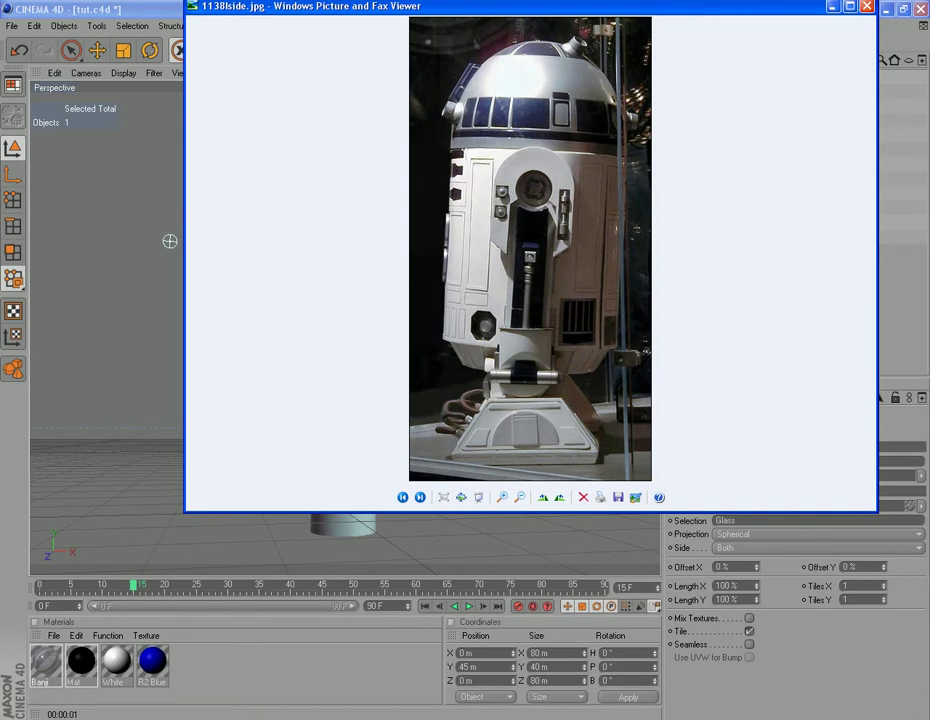
{"action": "left_click", "coordinate": [170, 718]}
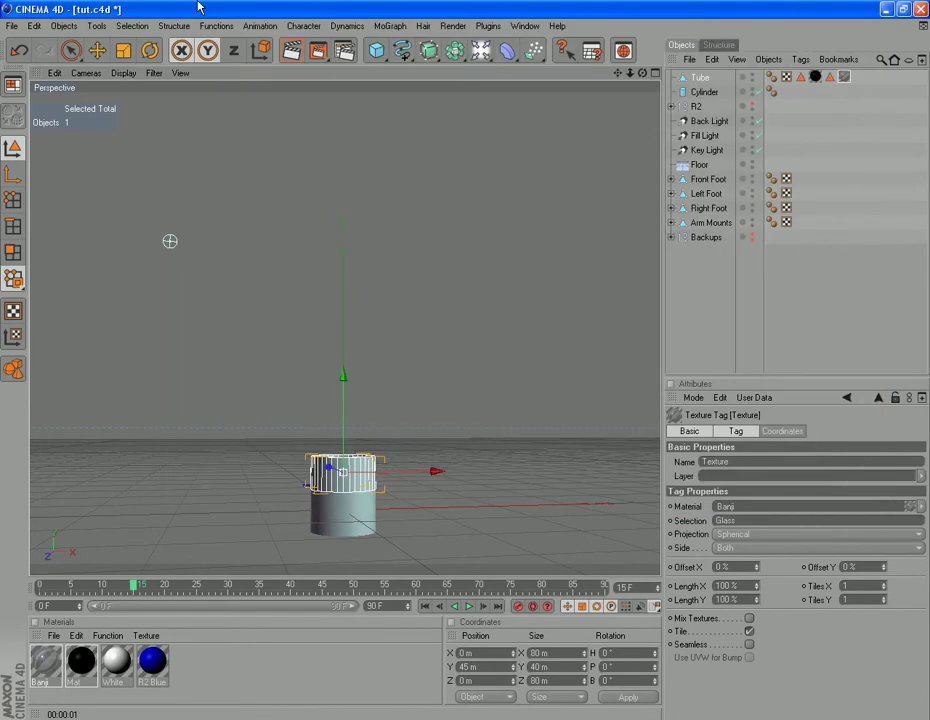
{"action": "left_click", "coordinate": [54, 25]}
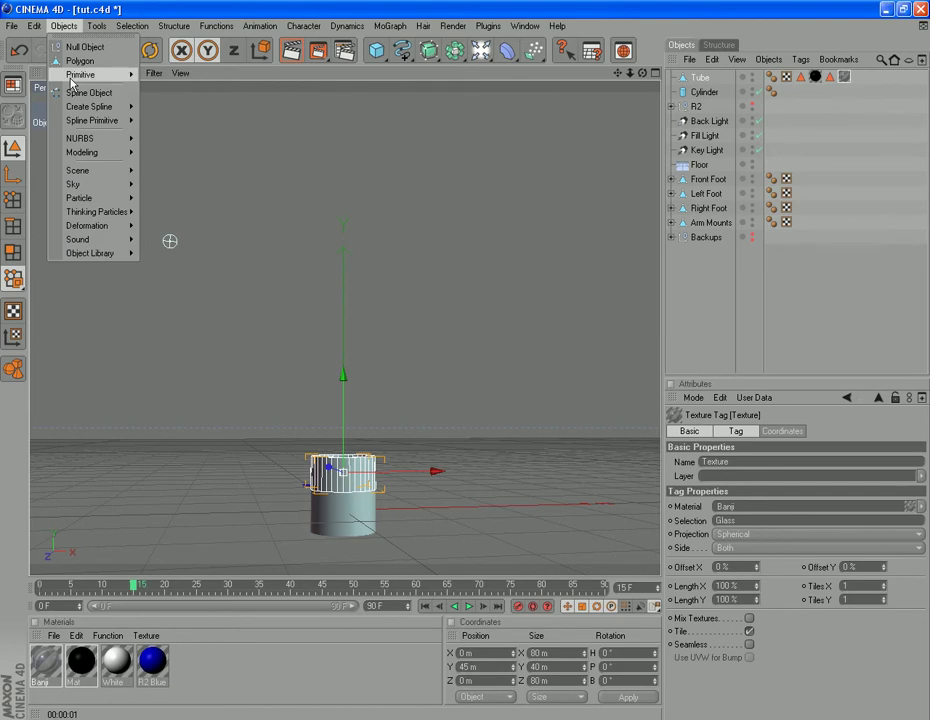
{"action": "mouse_move", "coordinate": [82, 75]}
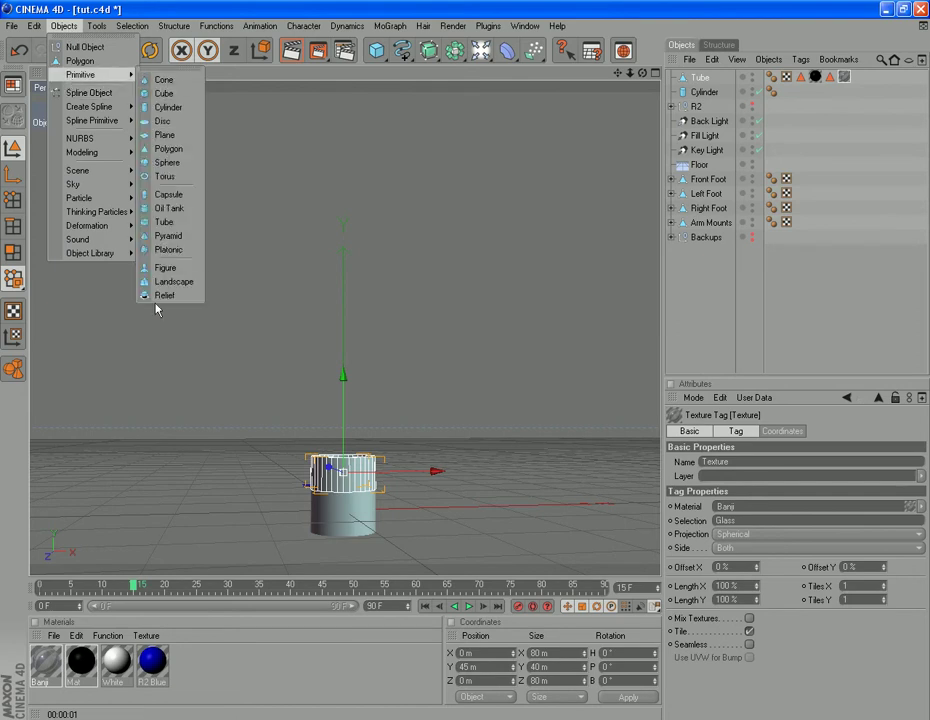
{"action": "left_click", "coordinate": [162, 107]}
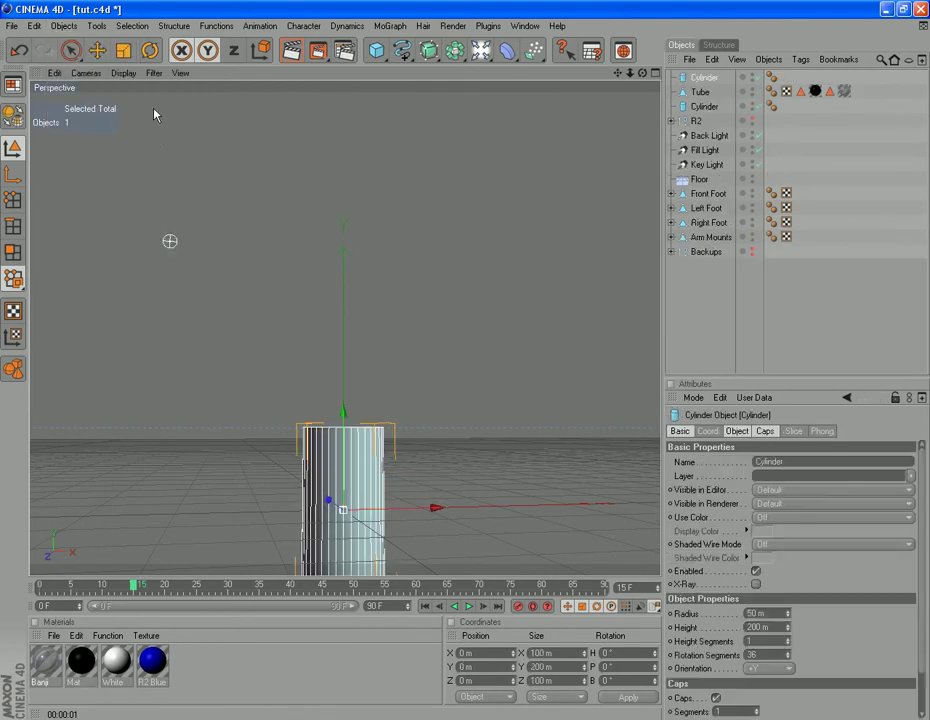
{"action": "left_click_drag", "start_coordinate": [755, 613], "coordinate": [694, 617]}
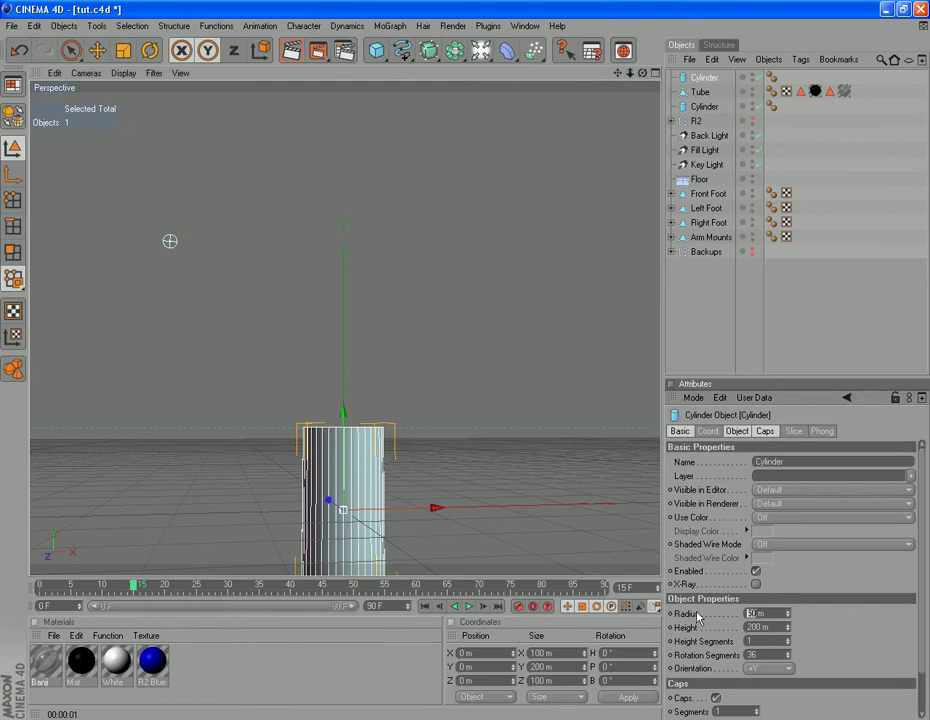
{"action": "type", "text": "1"}
{"action": "key", "text": "Return"}
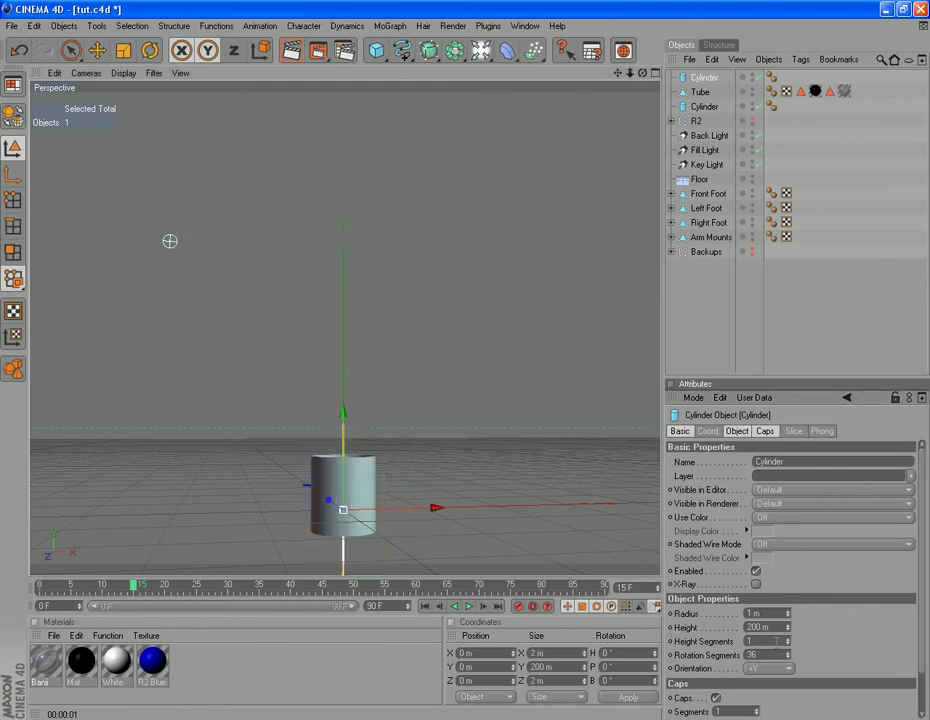
{"action": "key", "text": "Tab"}
{"action": "type", "text": "9"}
{"action": "type", "text": "0"}
{"action": "key", "text": "Return"}
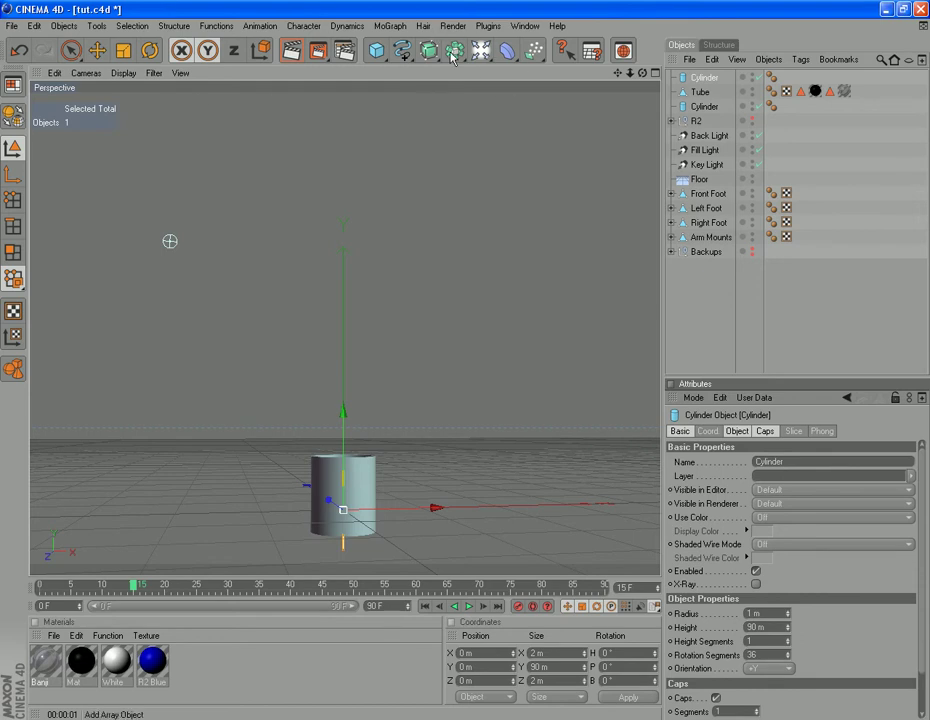
- Add an Array object and nest the thin cylinder inside it
{"action": "left_click_drag", "start_coordinate": [454, 50], "coordinate": [519, 66]}
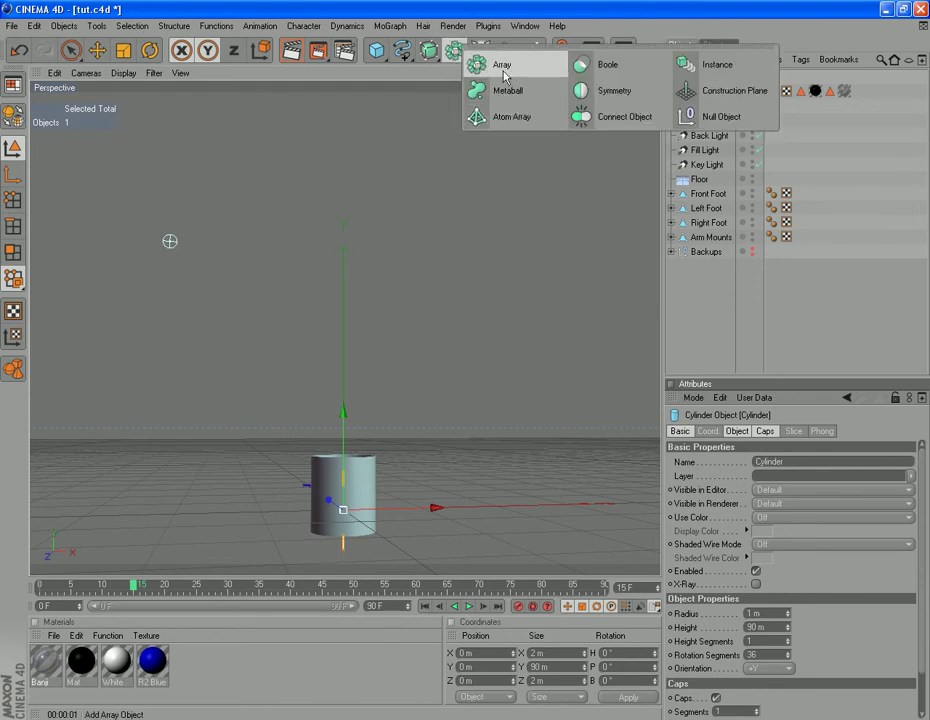
{"action": "left_click_drag", "start_coordinate": [505, 77], "coordinate": [504, 76]}
{"action": "left_click_drag", "start_coordinate": [702, 91], "coordinate": [692, 80]}
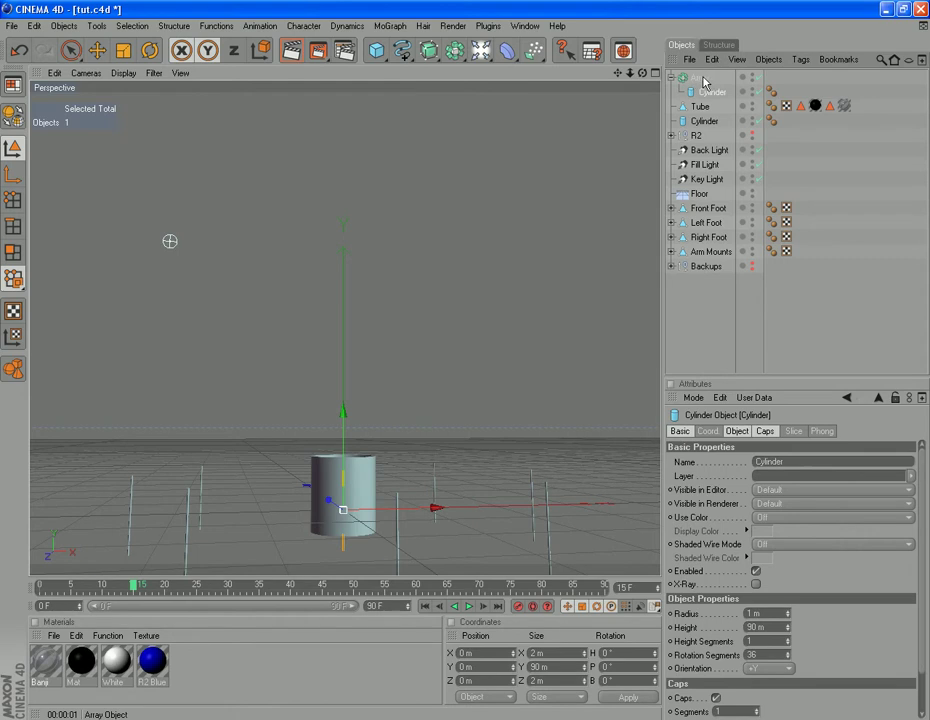
{"action": "left_click", "coordinate": [692, 80]}
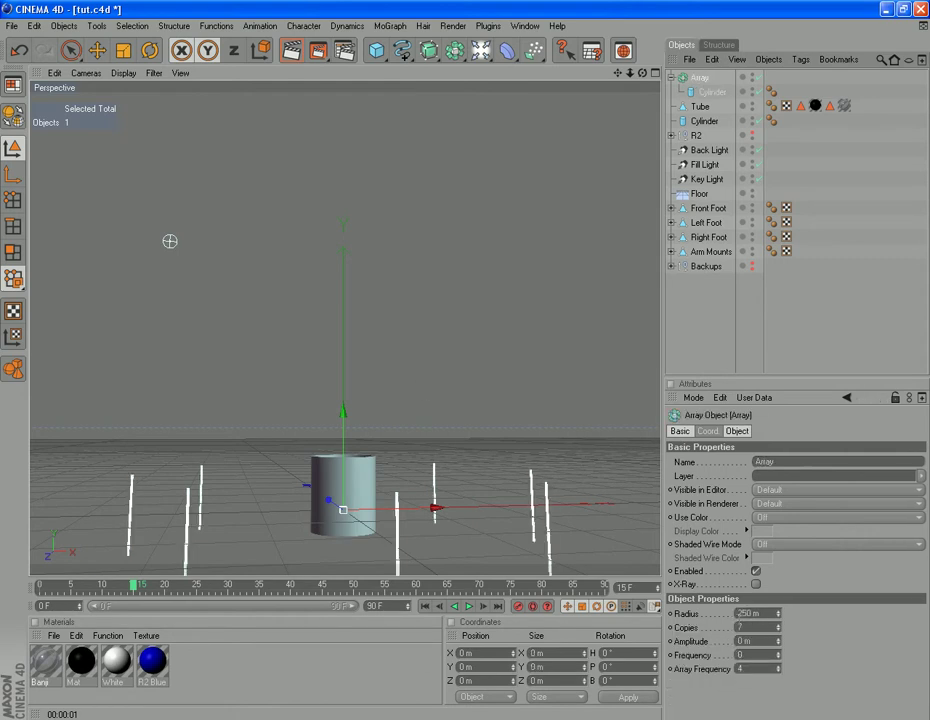
- Set the array to 30 copies with a radius of 40 m
{"action": "left_click_drag", "start_coordinate": [755, 626], "coordinate": [677, 629]}
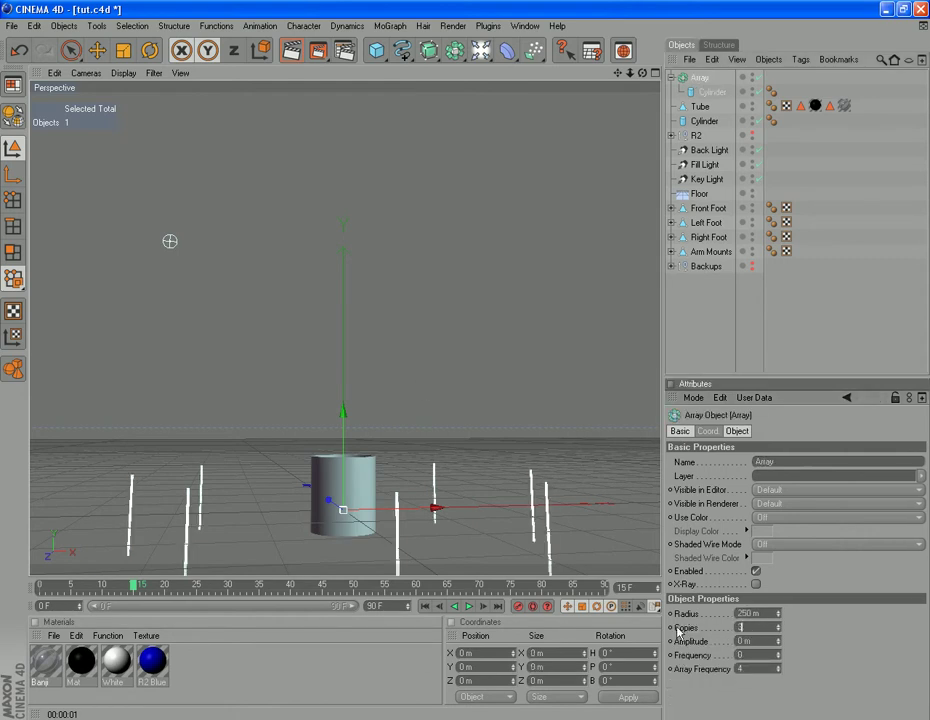
{"action": "type", "text": "30"}
{"action": "key", "text": "Return"}
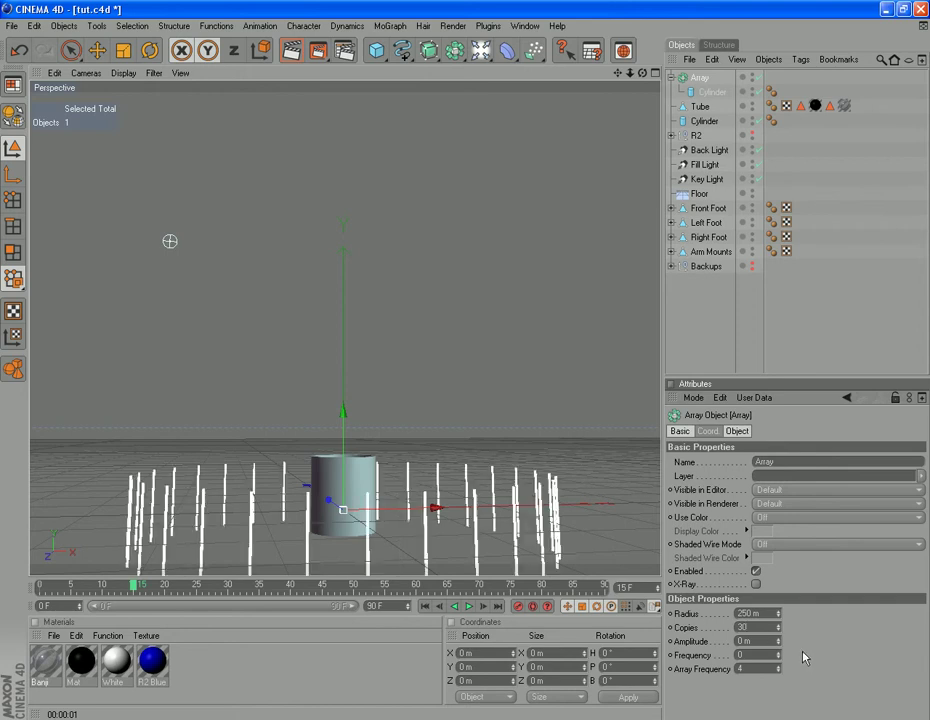
{"action": "left_click_drag", "start_coordinate": [762, 613], "coordinate": [683, 615]}
{"action": "type", "text": "40"}
{"action": "key", "text": "Return"}
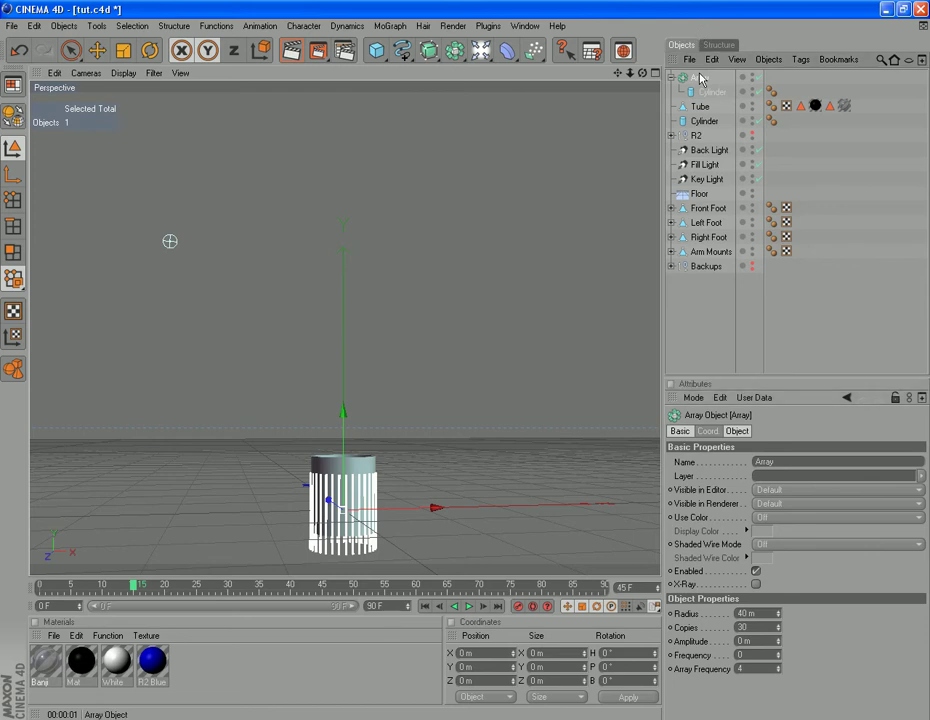
- Try the array at Y positions of 45 m, 35 m and 0 m
{"action": "left_click", "coordinate": [14, 150]}
{"action": "left_click", "coordinate": [462, 666]}
{"action": "type", "text": "45"}
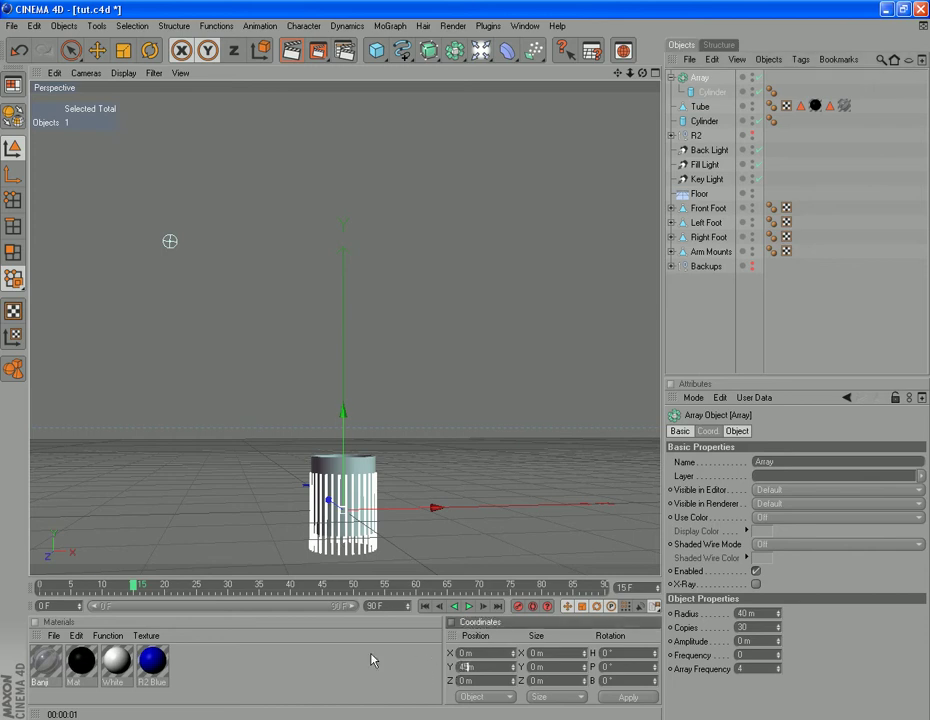
{"action": "left_click", "coordinate": [621, 700]}
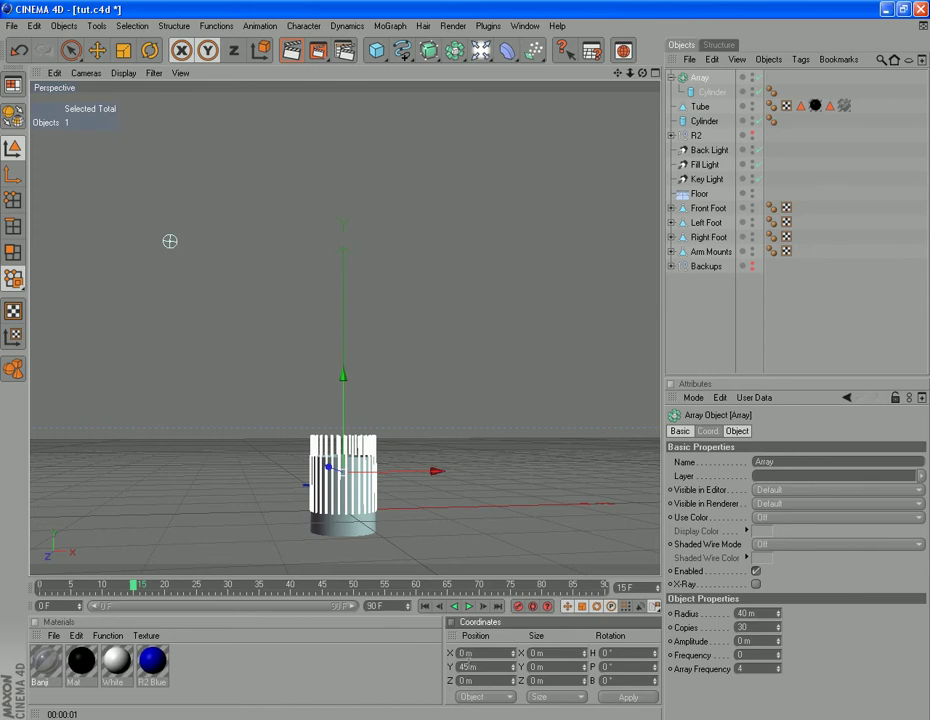
{"action": "double_click", "coordinate": [466, 666]}
{"action": "type", "text": "35"}
{"action": "left_click", "coordinate": [622, 697]}
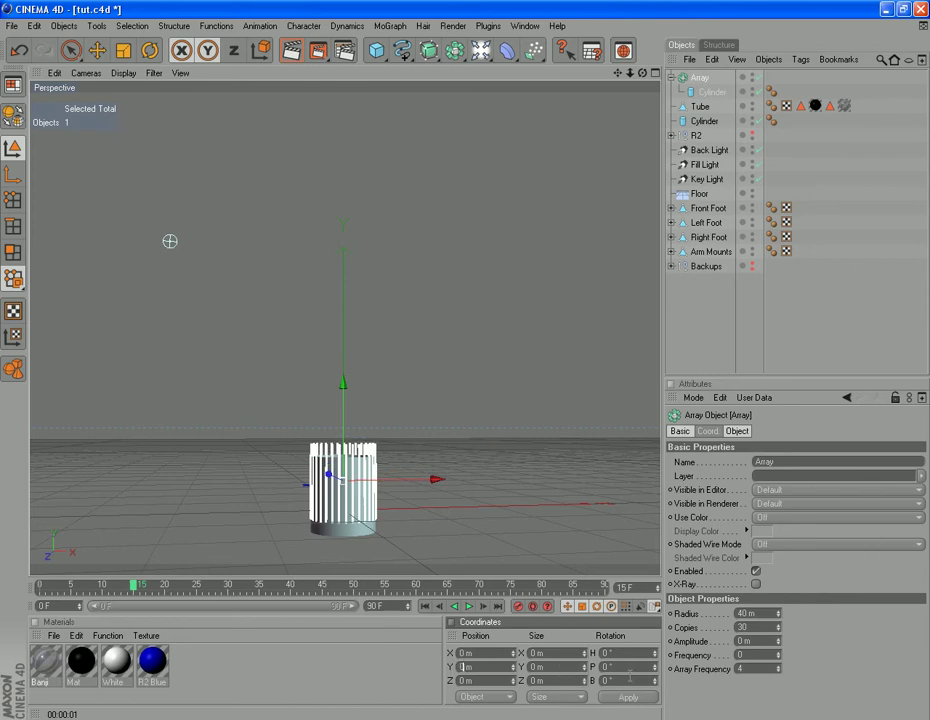
{"action": "left_click", "coordinate": [638, 697]}
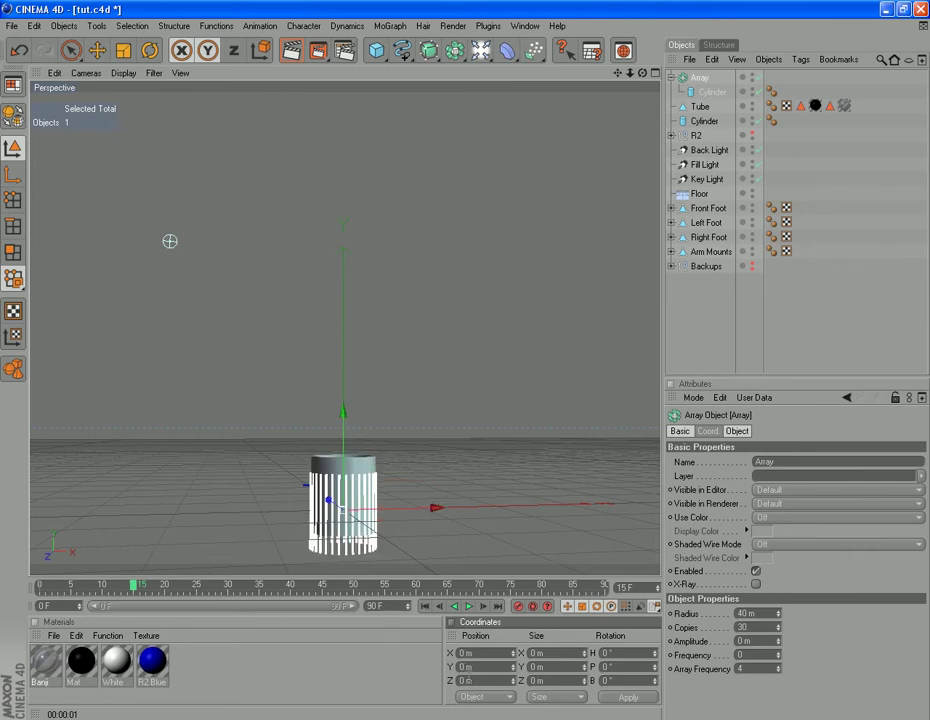
- Try the array at Y 10 m and settle on a Y position of 20 m to line the rods up with the piece
{"action": "left_click_drag", "start_coordinate": [464, 667], "coordinate": [413, 662]}
{"action": "type", "text": "10"}
{"action": "left_click", "coordinate": [628, 697]}
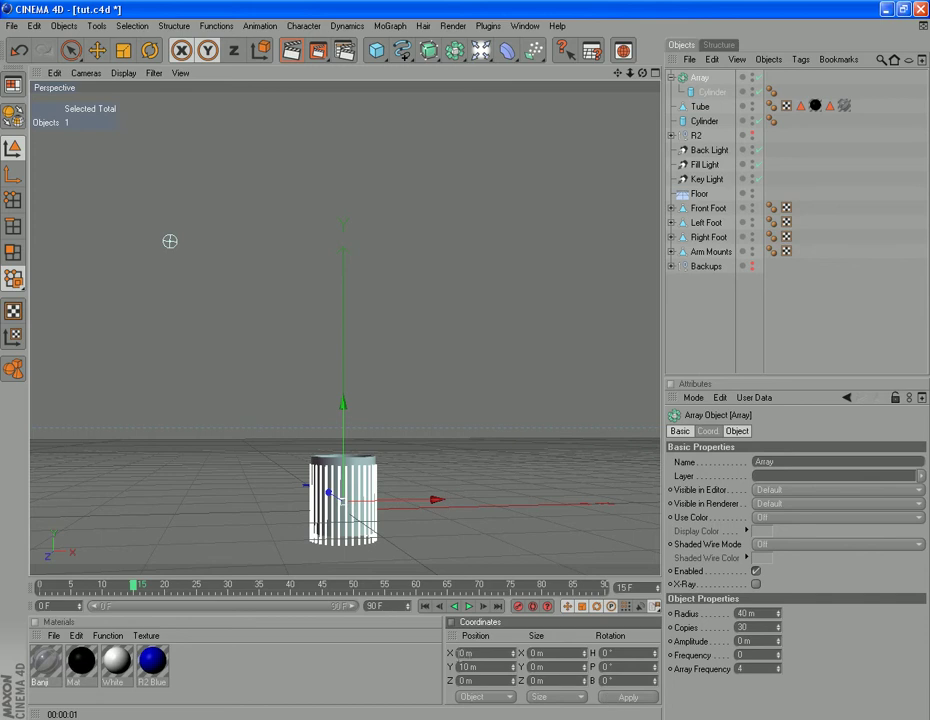
{"action": "type", "text": "20"}
{"action": "left_click", "coordinate": [630, 698]}
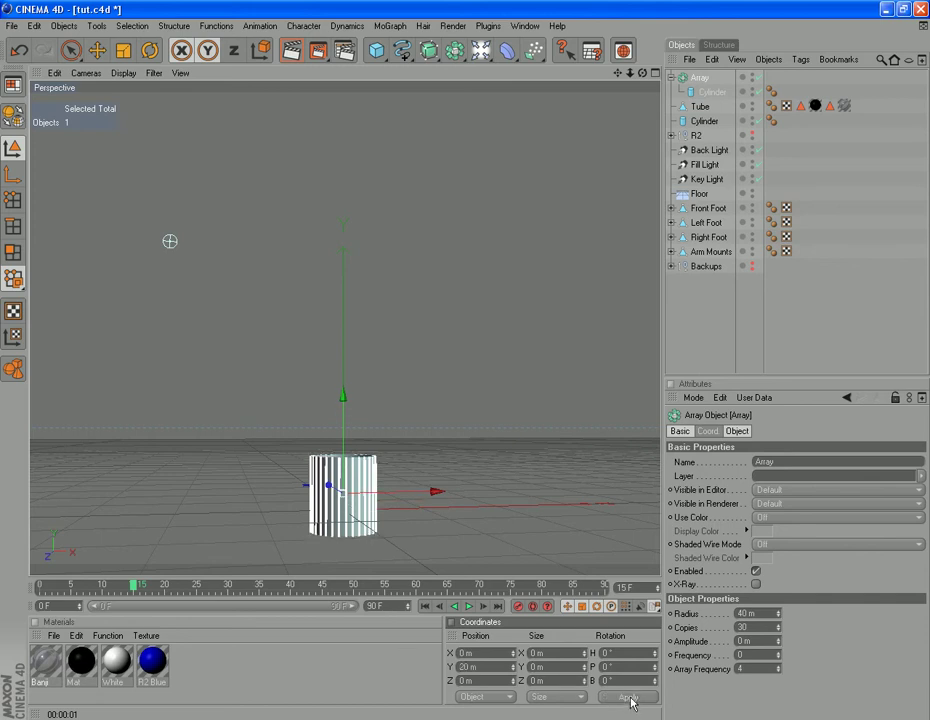
- Hide the R2 group from rendering and render the view to inspect the ribbed piece
{"action": "left_click_drag", "start_coordinate": [642, 73], "coordinate": [465, 6]}
{"action": "left_click_drag", "start_coordinate": [644, 92], "coordinate": [628, 33]}
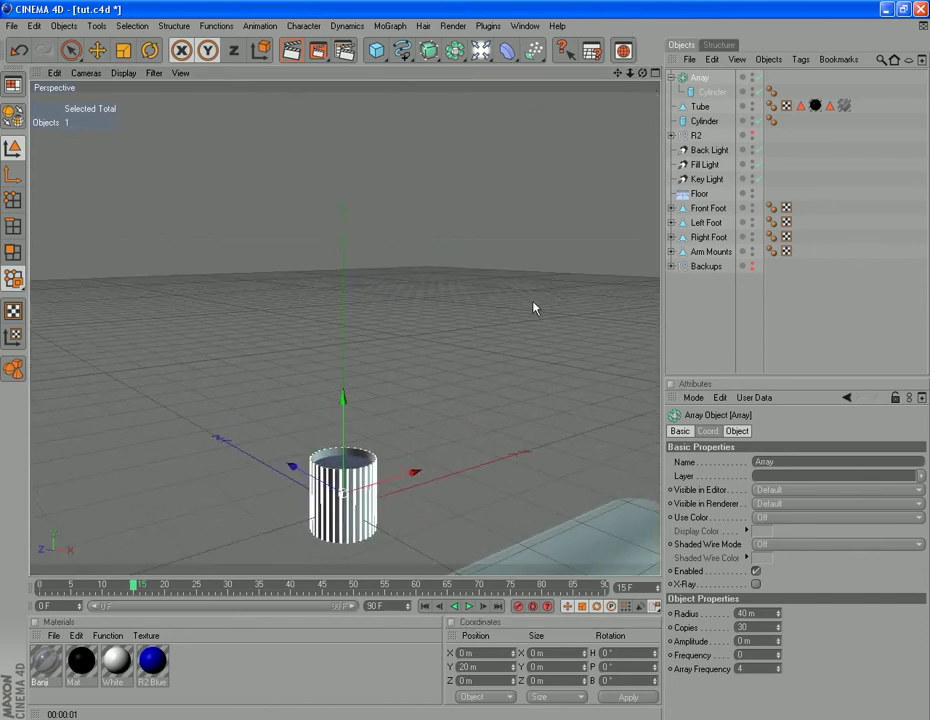
{"action": "left_click", "coordinate": [453, 25]}
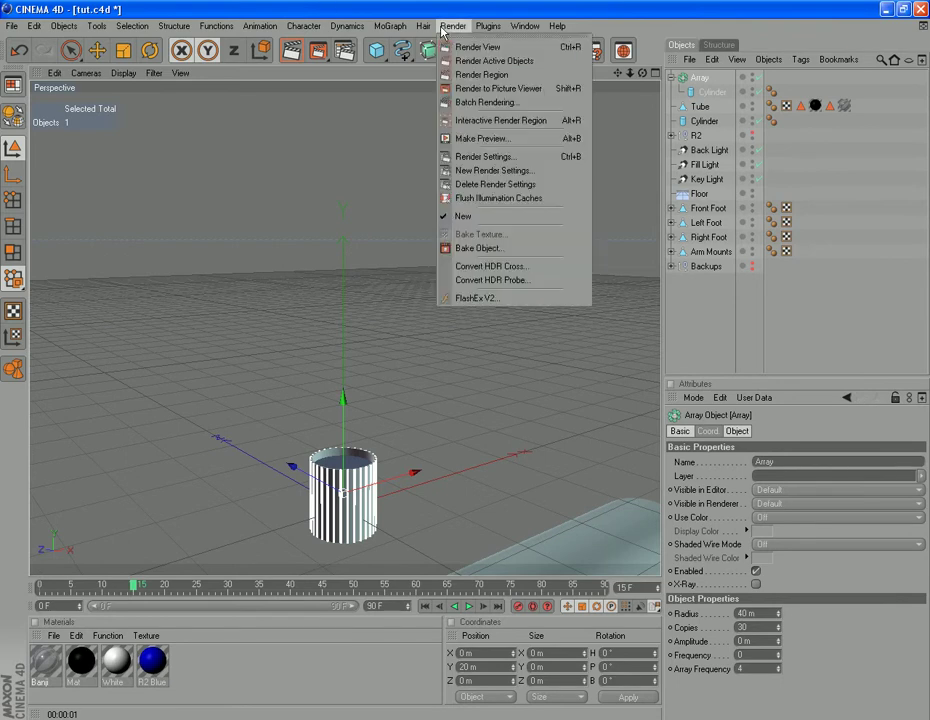
{"action": "left_click", "coordinate": [490, 47]}
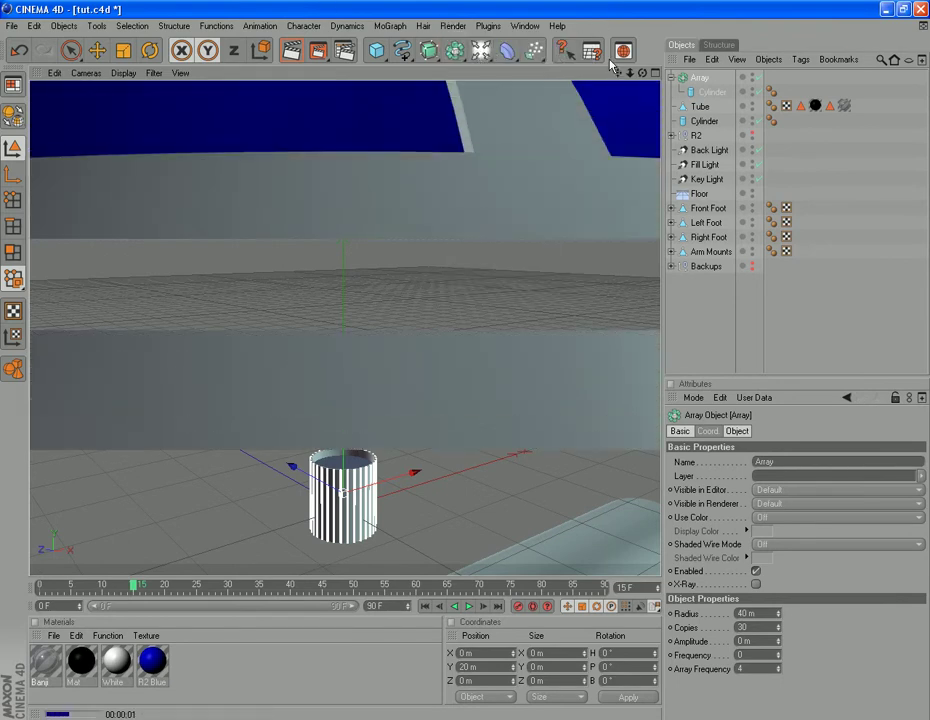
{"action": "left_click", "coordinate": [753, 139]}
{"action": "left_click", "coordinate": [453, 26]}
{"action": "left_click", "coordinate": [484, 45]}
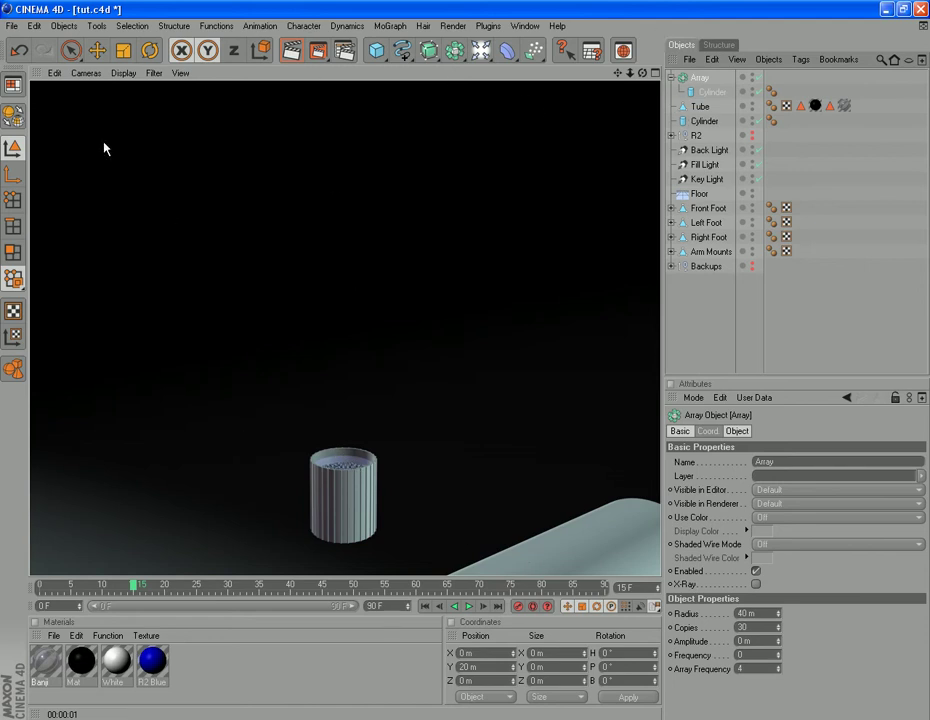
- Add a sphere primitive with a radius of 60 m
{"action": "left_click", "coordinate": [64, 25]}
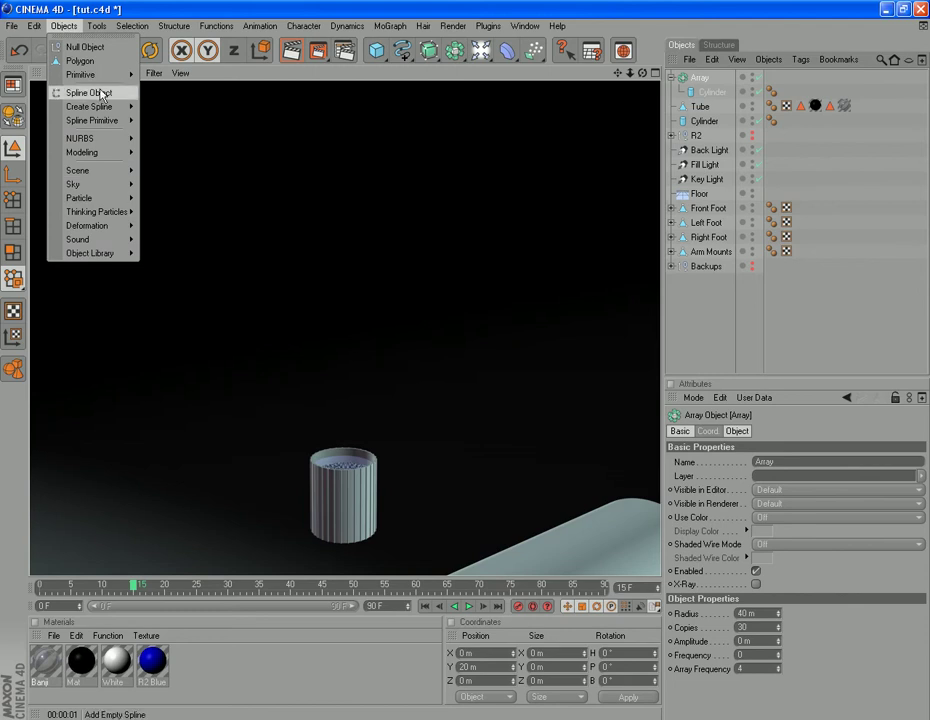
{"action": "mouse_move", "coordinate": [94, 74]}
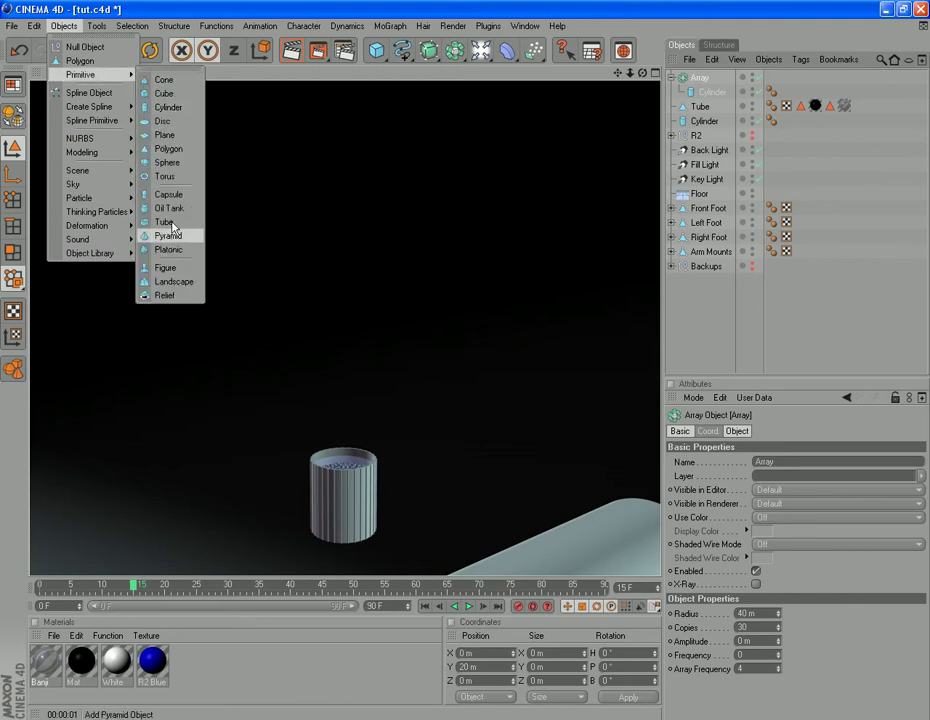
{"action": "left_click", "coordinate": [166, 162]}
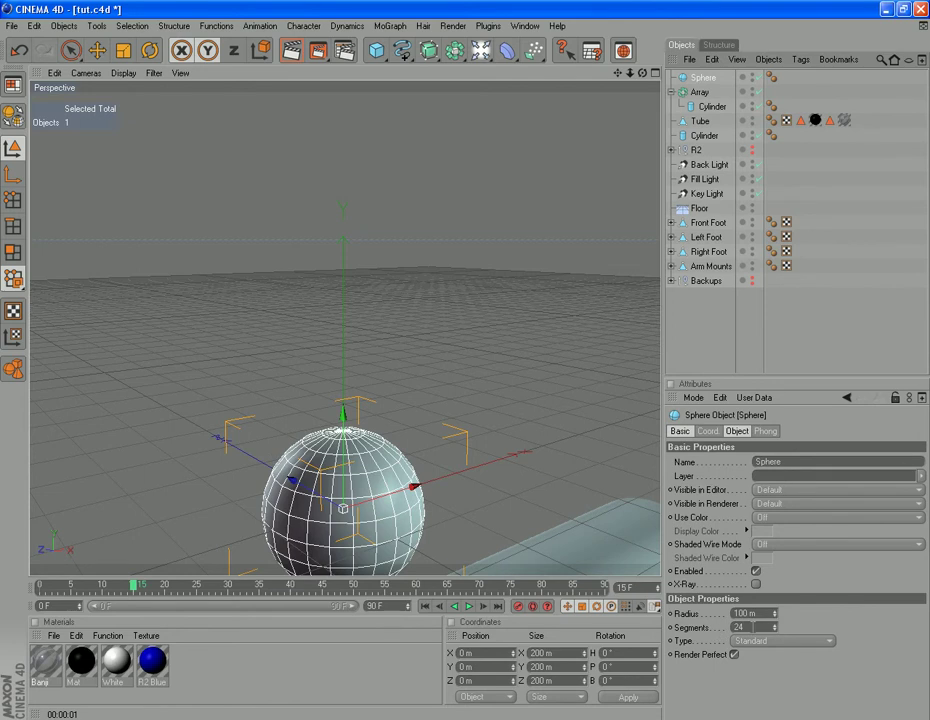
{"action": "left_click_drag", "start_coordinate": [750, 612], "coordinate": [642, 592]}
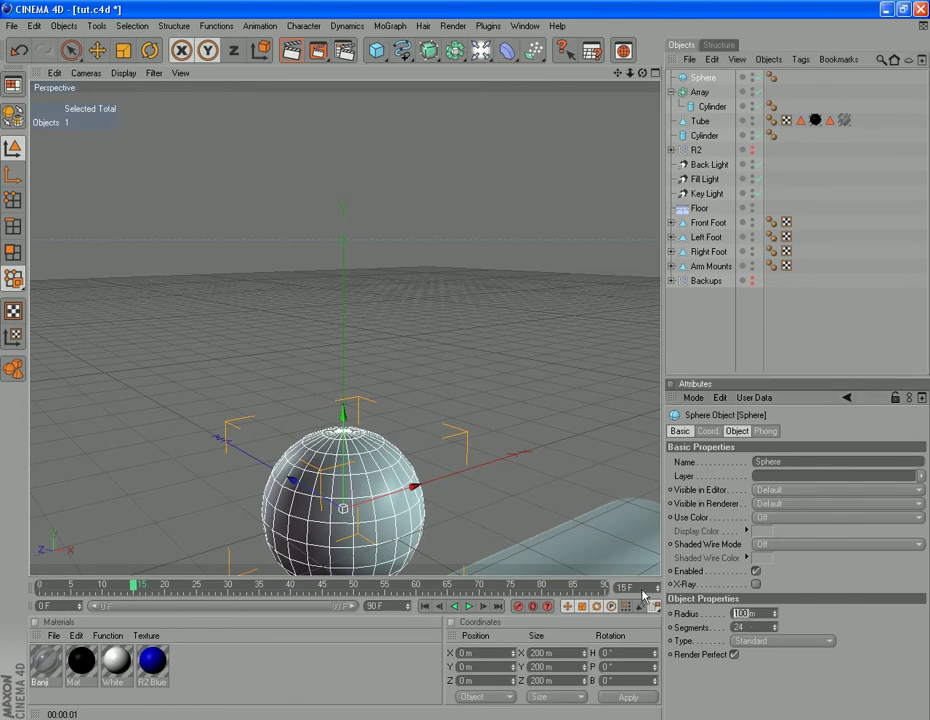
{"action": "key", "text": "Return"}
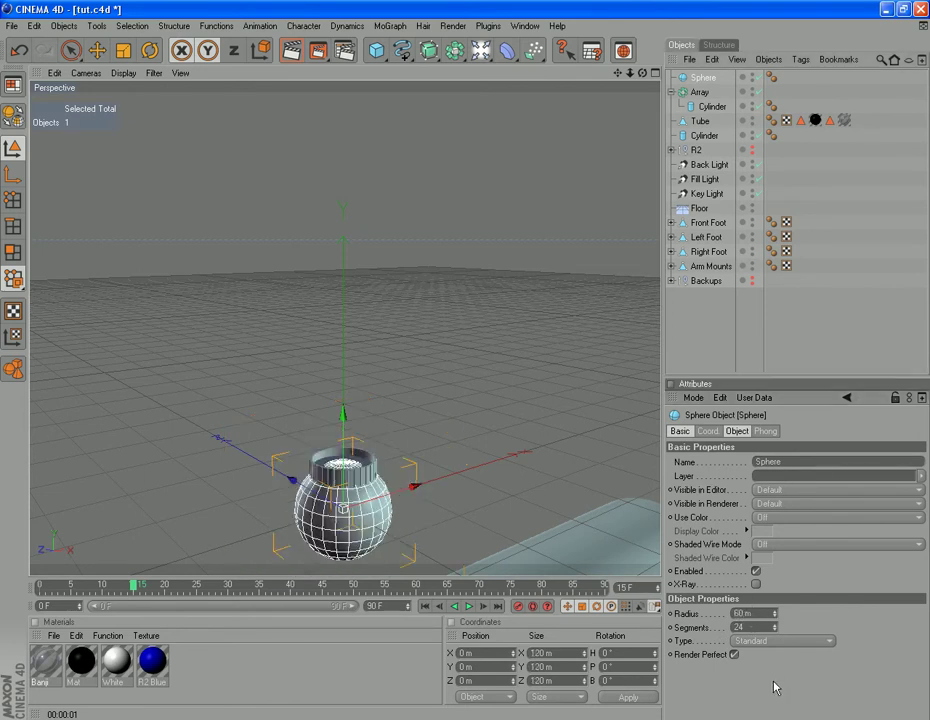
- Move the sphere down to a Y position of about -60 m beneath the cylinder and render the view
{"action": "left_click_drag", "start_coordinate": [617, 73], "coordinate": [606, 6]}
{"action": "left_click_drag", "start_coordinate": [614, 74], "coordinate": [428, 308]}
{"action": "left_click_drag", "start_coordinate": [371, 283], "coordinate": [371, 330]}
{"action": "left_click_drag", "start_coordinate": [642, 73], "coordinate": [562, 19]}
{"action": "left_click", "coordinate": [453, 25]}
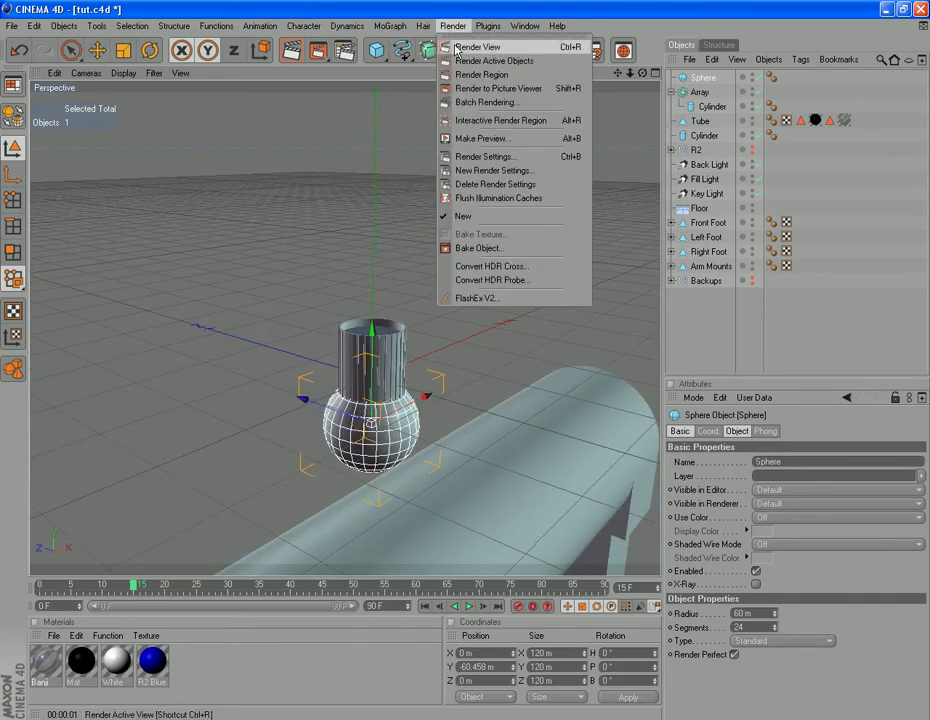
{"action": "left_click", "coordinate": [457, 44]}
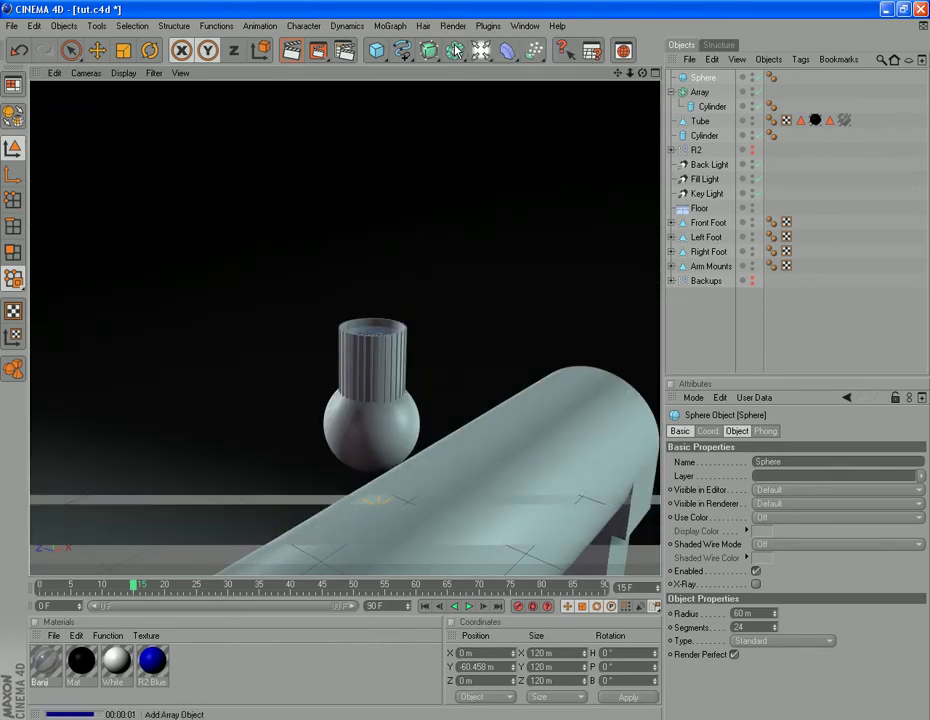
- Nest the Array, Tube and base Cylinder under the Sphere as its children and select the Sphere
{"action": "left_click", "coordinate": [700, 318]}
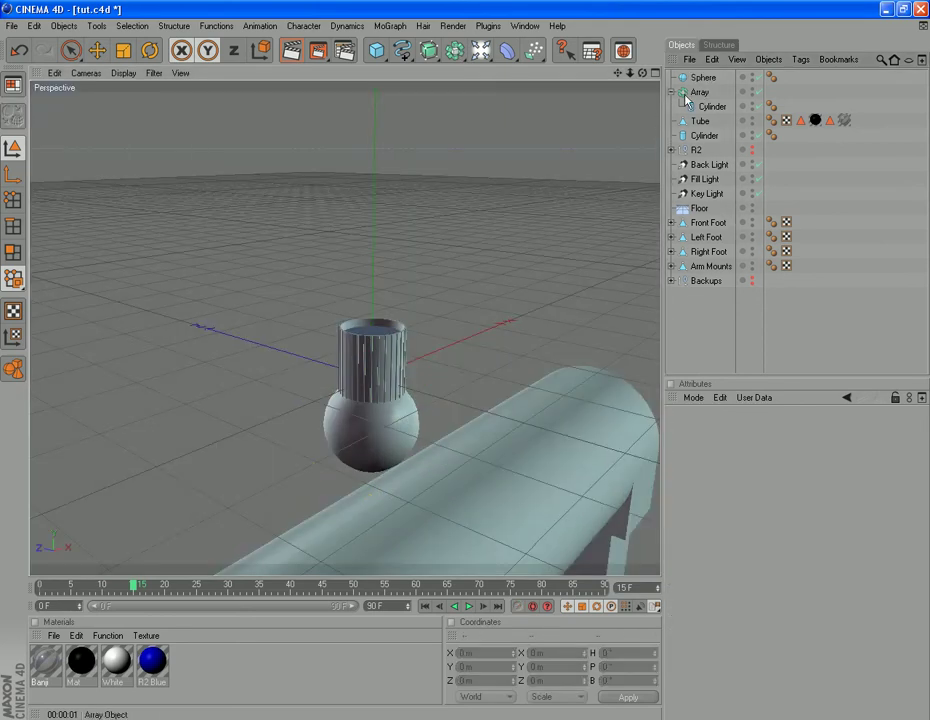
{"action": "left_click", "coordinate": [703, 136]}
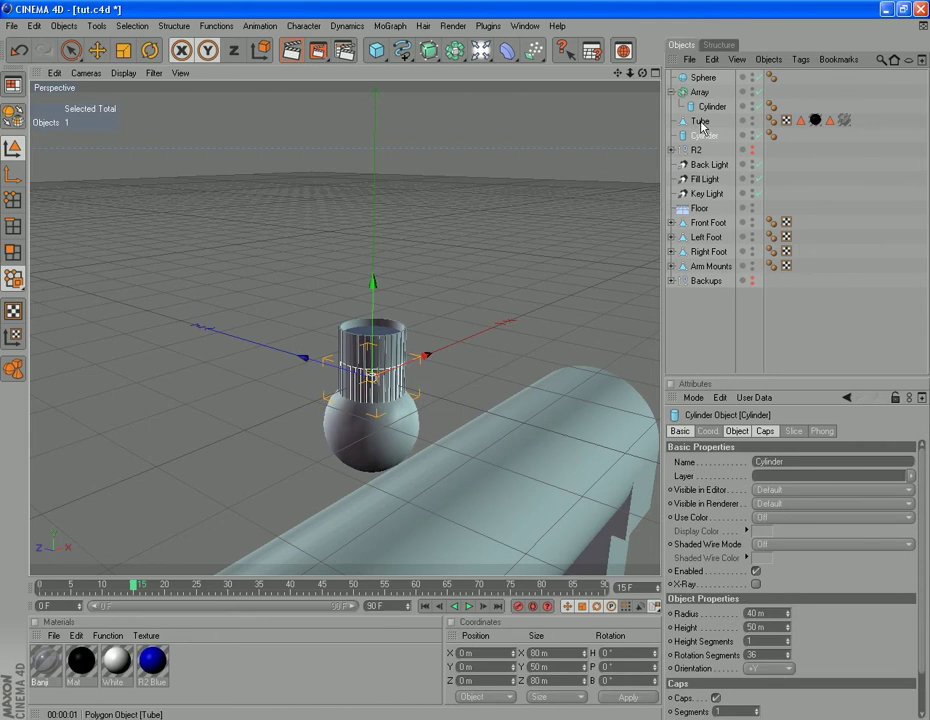
{"action": "left_click", "coordinate": [702, 121]}
{"action": "left_click", "coordinate": [703, 135]}
{"action": "left_click", "coordinate": [702, 121], "text": "ctrl"}
{"action": "left_click", "coordinate": [701, 93], "text": "shift"}
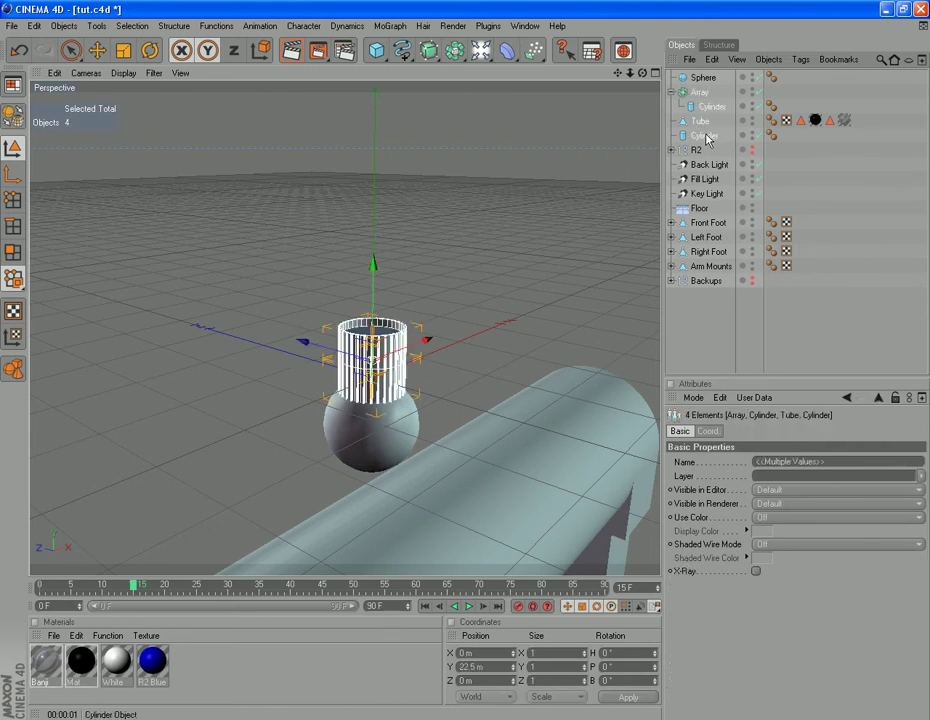
{"action": "left_click_drag", "start_coordinate": [701, 77], "coordinate": [701, 79]}
{"action": "left_click", "coordinate": [701, 78]}
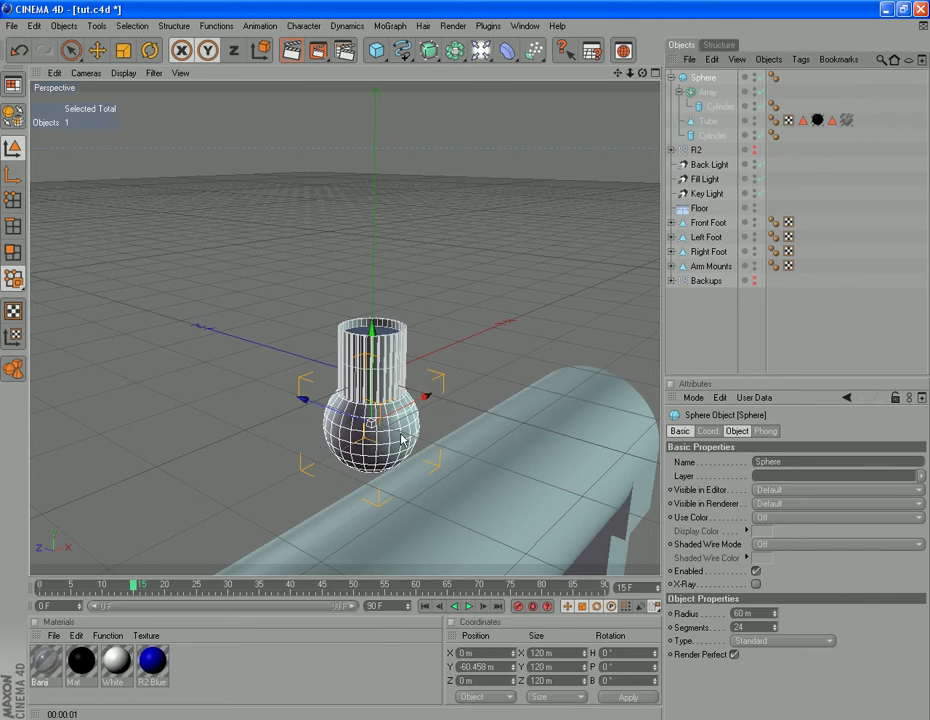
- Collapse the Sphere hierarchy and rotate the whole piece to a pitch of 90°
{"action": "left_click", "coordinate": [671, 77]}
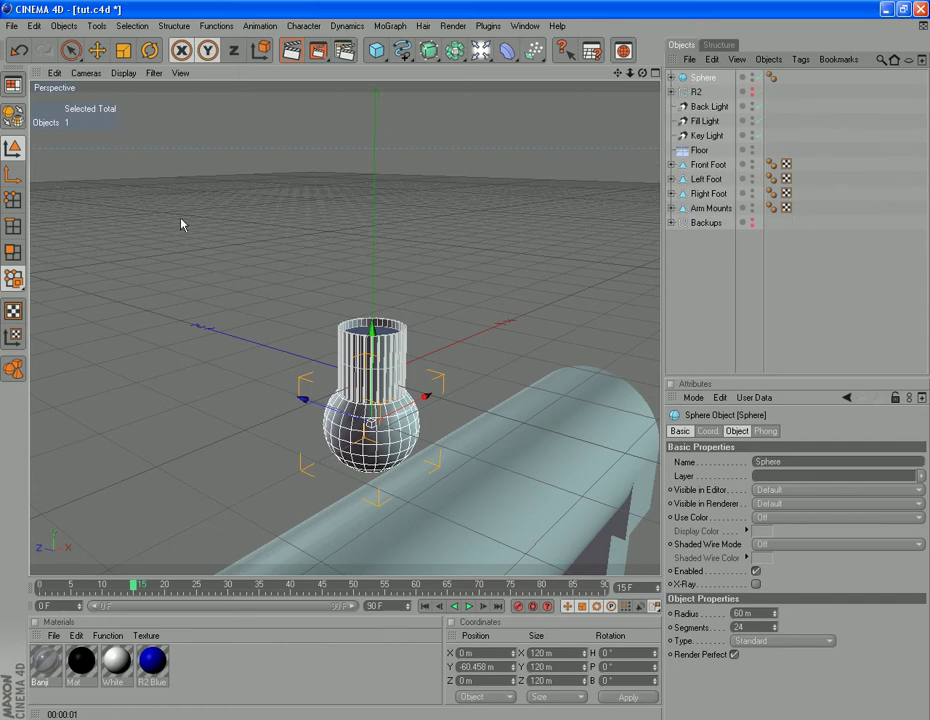
{"action": "key", "text": "r"}
{"action": "left_click_drag", "start_coordinate": [432, 450], "coordinate": [400, 485]}
- Move the Sphere assembly outward along the Z axis to about -1115 m, clear of the droid's legs
{"action": "left_click", "coordinate": [99, 52]}
{"action": "left_click_drag", "start_coordinate": [457, 462], "coordinate": [732, 573]}
{"action": "scroll", "coordinate": [562, 460], "scroll_direction": "down", "scroll_amount": 5}
{"action": "left_click_drag", "start_coordinate": [555, 422], "coordinate": [701, 522]}
{"action": "scroll", "coordinate": [553, 446], "scroll_direction": "down", "scroll_amount": 1}
{"action": "scroll", "coordinate": [552, 448], "scroll_direction": "down", "scroll_amount": 4}
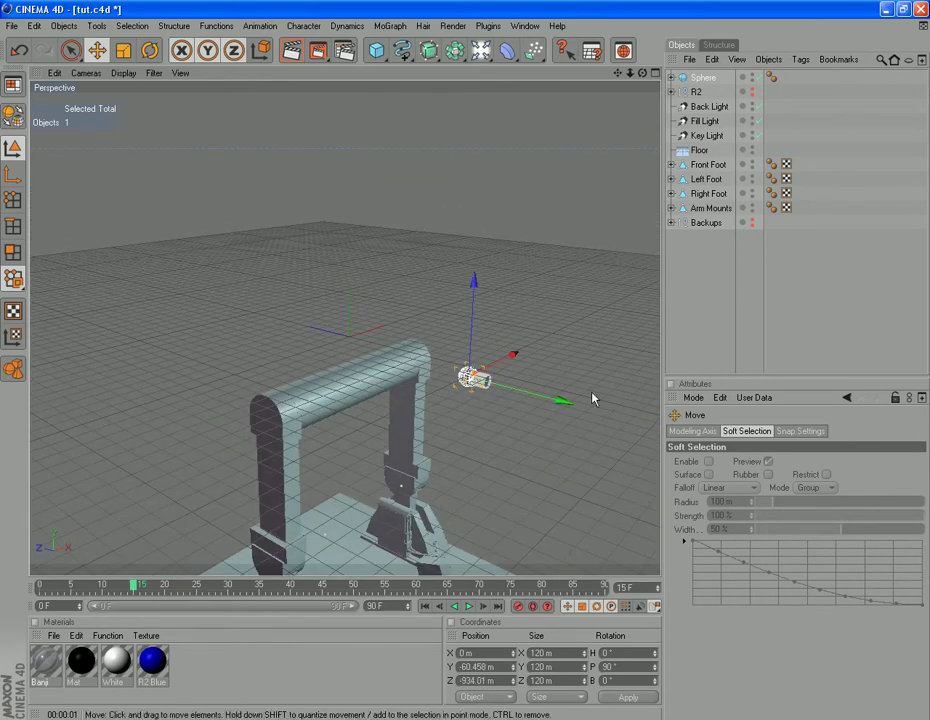
{"action": "left_click_drag", "start_coordinate": [583, 404], "coordinate": [610, 412]}
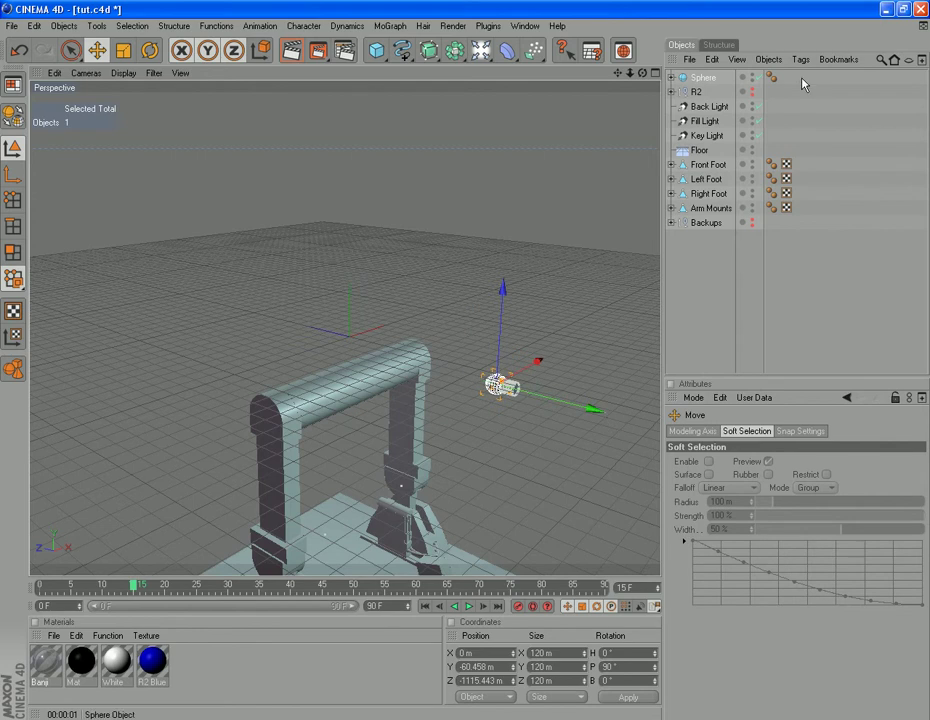
- Show the R2 group in the viewport and move the Sphere assembly to the dome's front at about X 178 m, Y 59 m, Z -577 m
{"action": "left_click", "coordinate": [752, 89]}
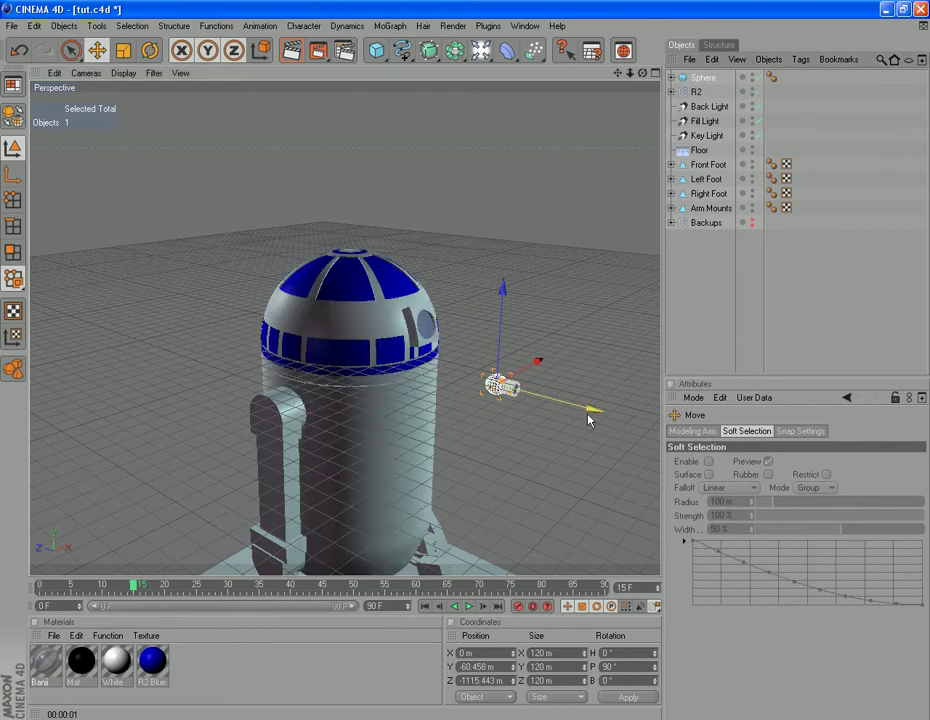
{"action": "left_click_drag", "start_coordinate": [590, 417], "coordinate": [491, 340]}
{"action": "left_click_drag", "start_coordinate": [641, 74], "coordinate": [920, 75]}
{"action": "left_click_drag", "start_coordinate": [644, 74], "coordinate": [859, 83]}
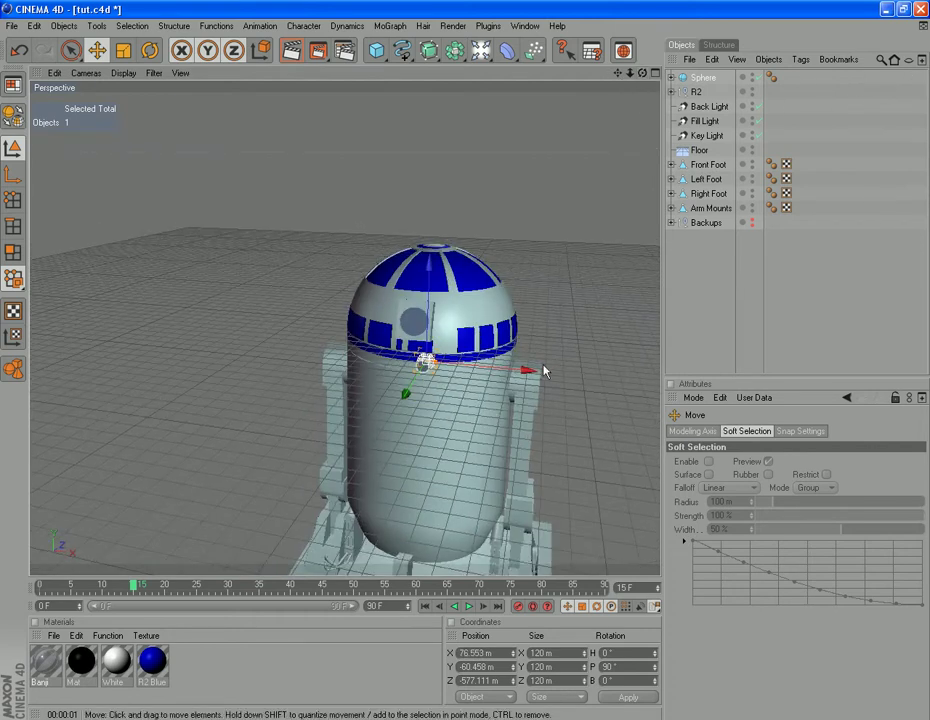
{"action": "left_click_drag", "start_coordinate": [526, 366], "coordinate": [546, 372]}
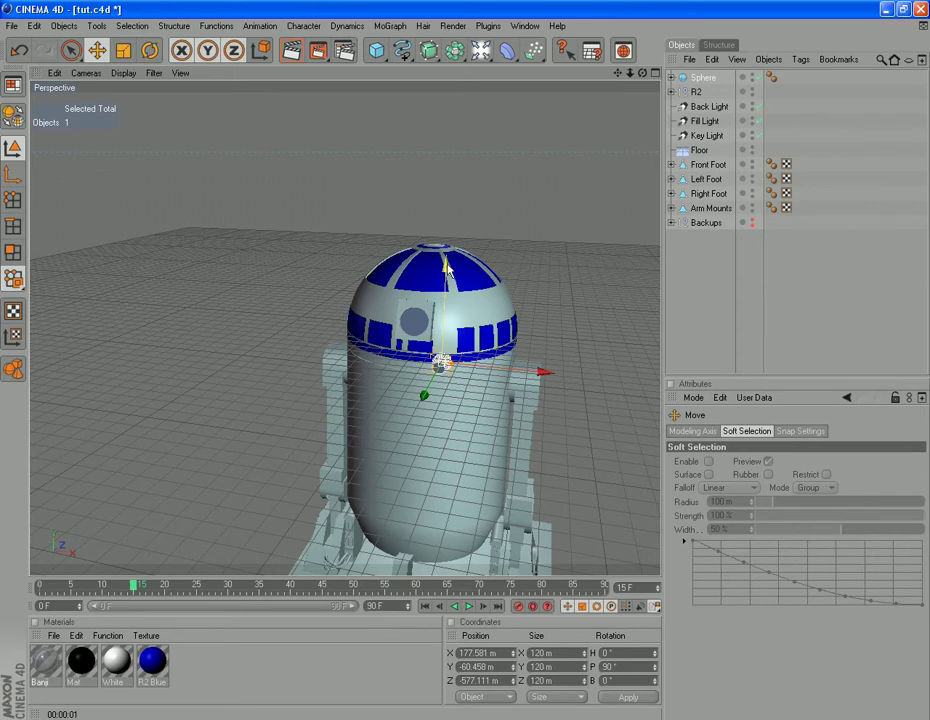
{"action": "left_click_drag", "start_coordinate": [446, 265], "coordinate": [446, 247]}
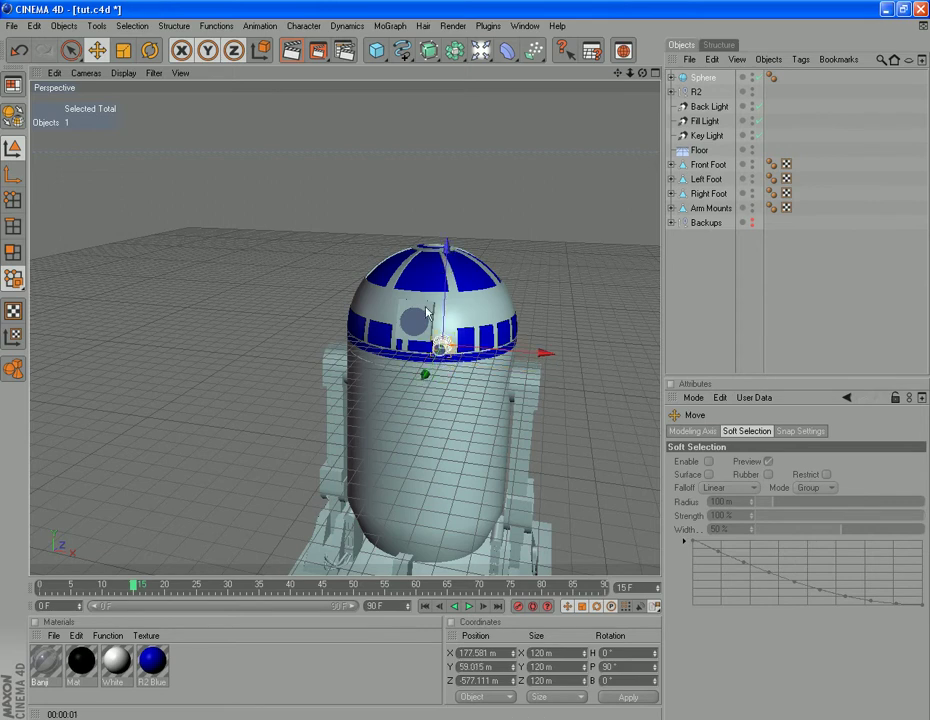
- Shift the Sphere assembly sideways and up beside the eye housing, to about X 195 m and Y 76 m
{"action": "left_click_drag", "start_coordinate": [643, 73], "coordinate": [905, 40]}
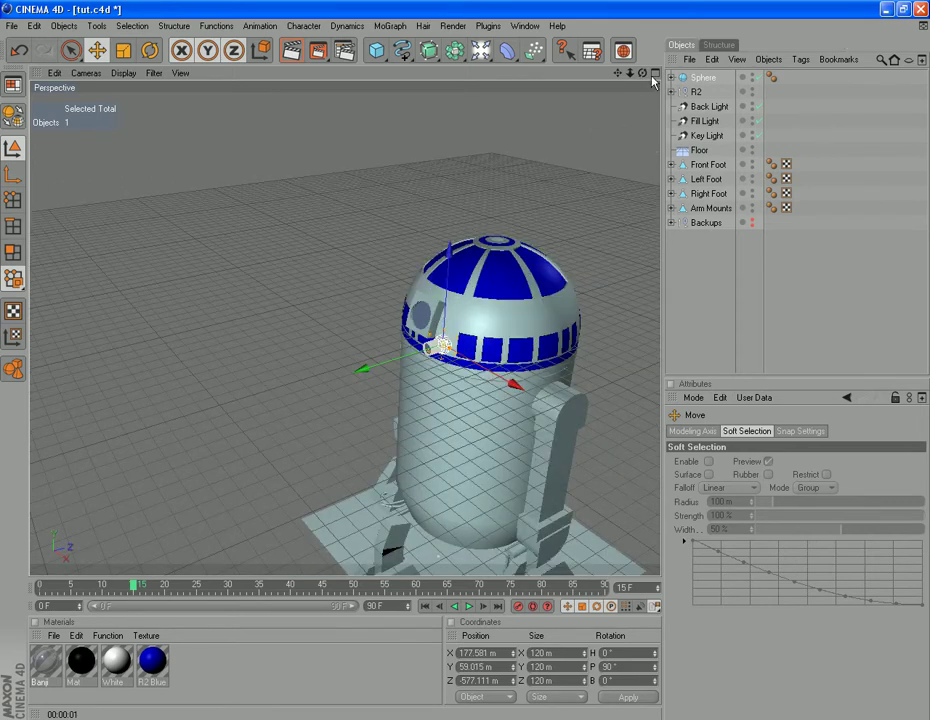
{"action": "left_click_drag", "start_coordinate": [642, 73], "coordinate": [915, 64]}
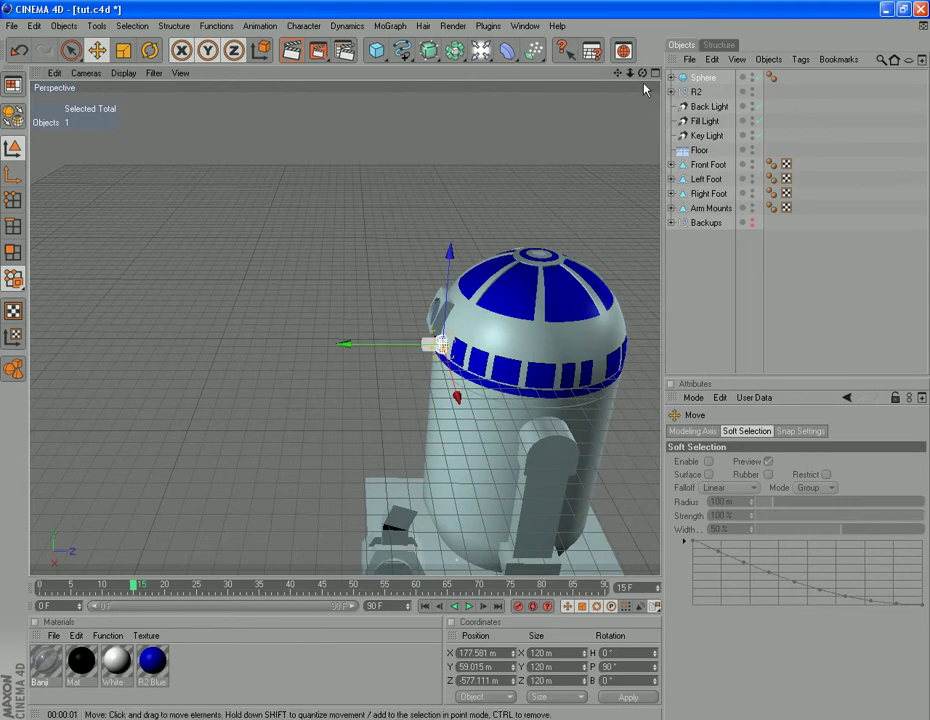
{"action": "left_click_drag", "start_coordinate": [630, 78], "coordinate": [527, 30]}
{"action": "scroll", "coordinate": [392, 442], "scroll_direction": "up", "scroll_amount": 10}
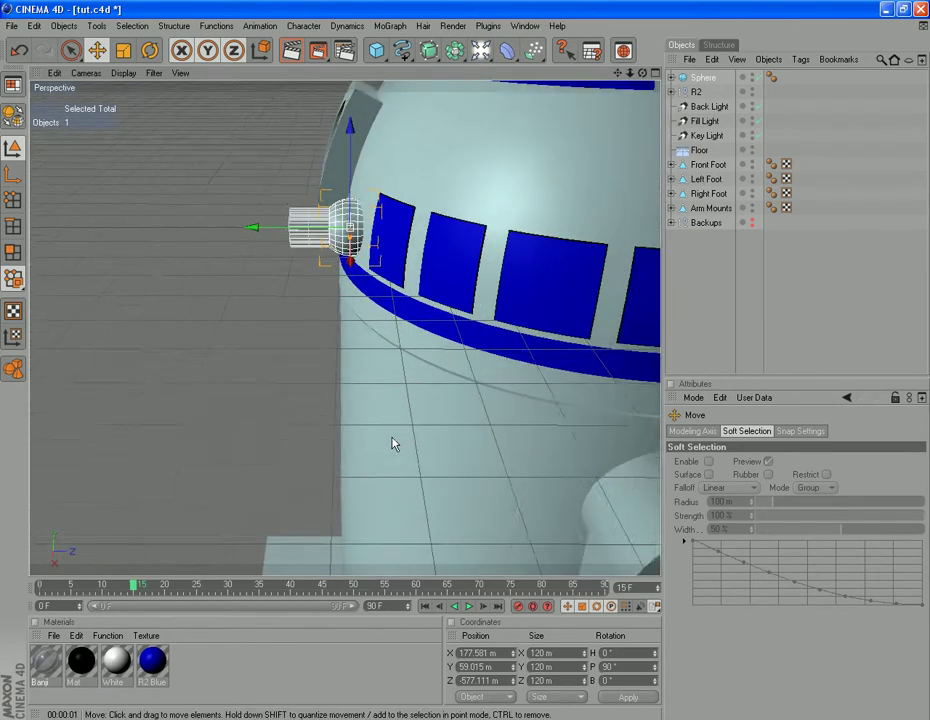
{"action": "left_click_drag", "start_coordinate": [620, 73], "coordinate": [627, 208]}
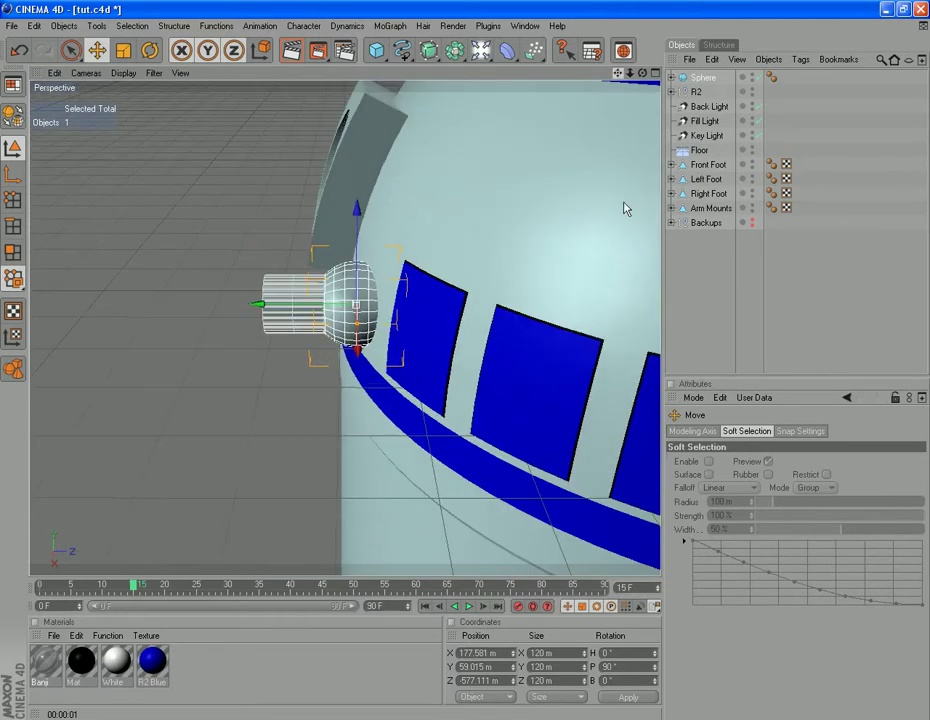
{"action": "left_click_drag", "start_coordinate": [640, 78], "coordinate": [430, 322]}
{"action": "left_click", "coordinate": [18, 50]}
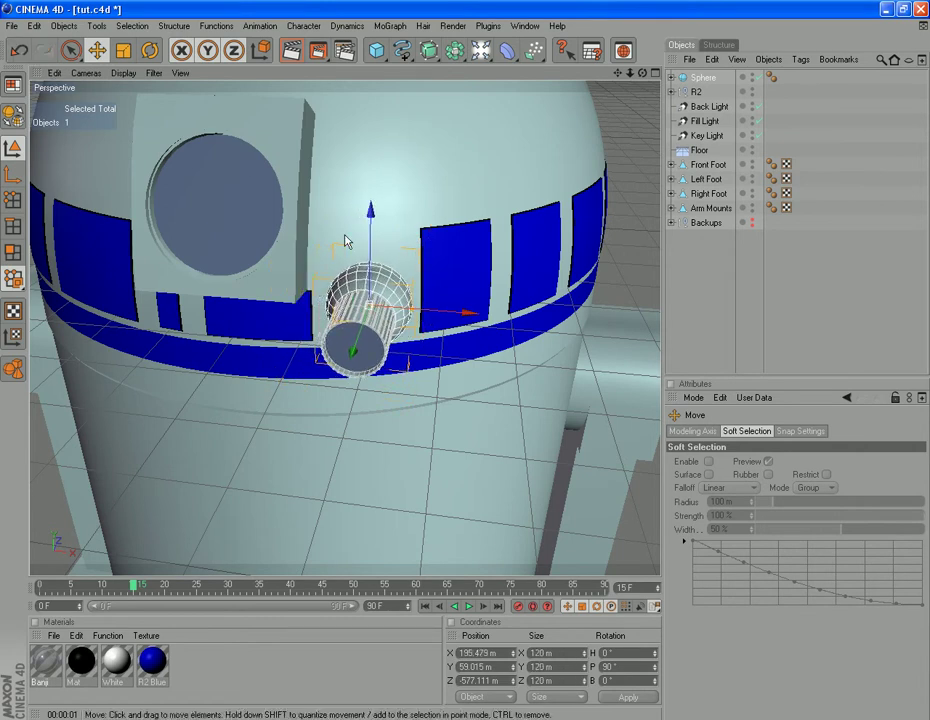
{"action": "left_click_drag", "start_coordinate": [374, 241], "coordinate": [371, 233]}
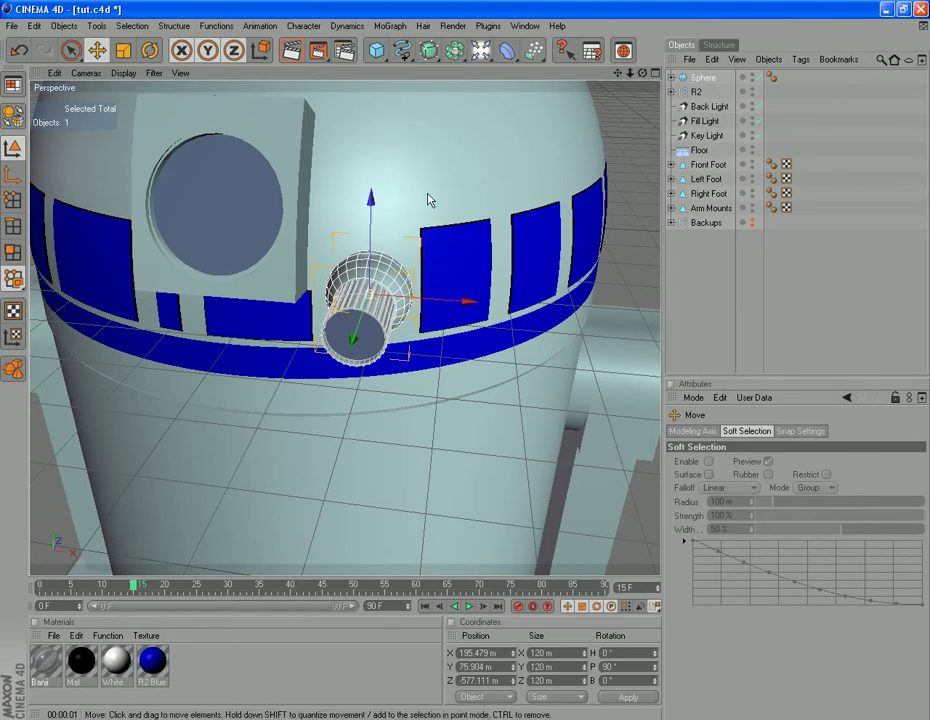
- Push the Sphere assembly partly into the dome surface, to a Z position of about -541 m
{"action": "left_click_drag", "start_coordinate": [642, 73], "coordinate": [926, 148]}
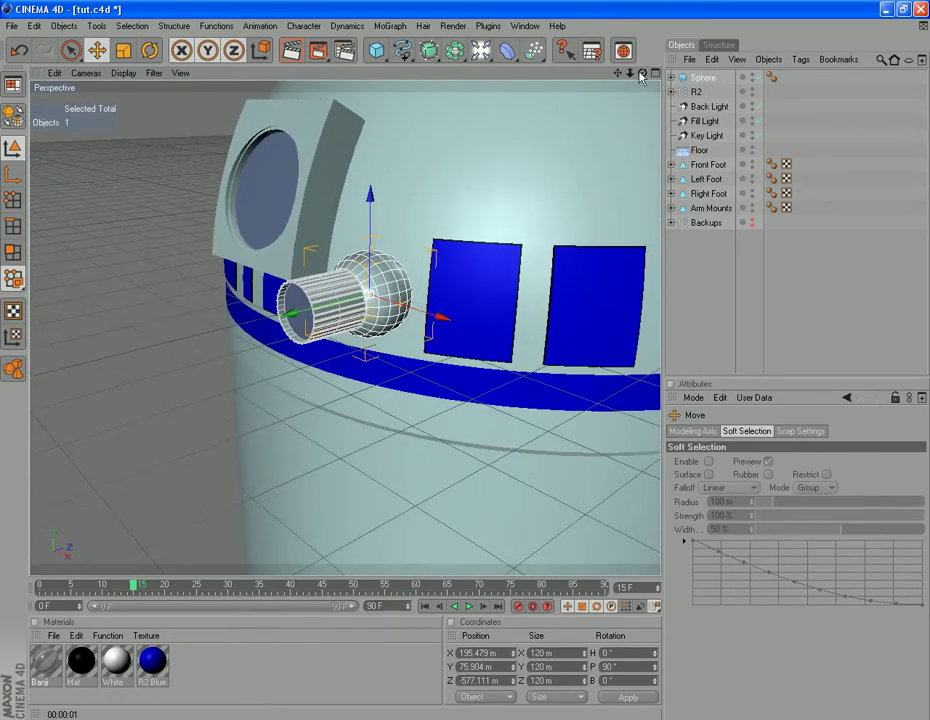
{"action": "left_click_drag", "start_coordinate": [577, 104], "coordinate": [336, 314], "text": "alt"}
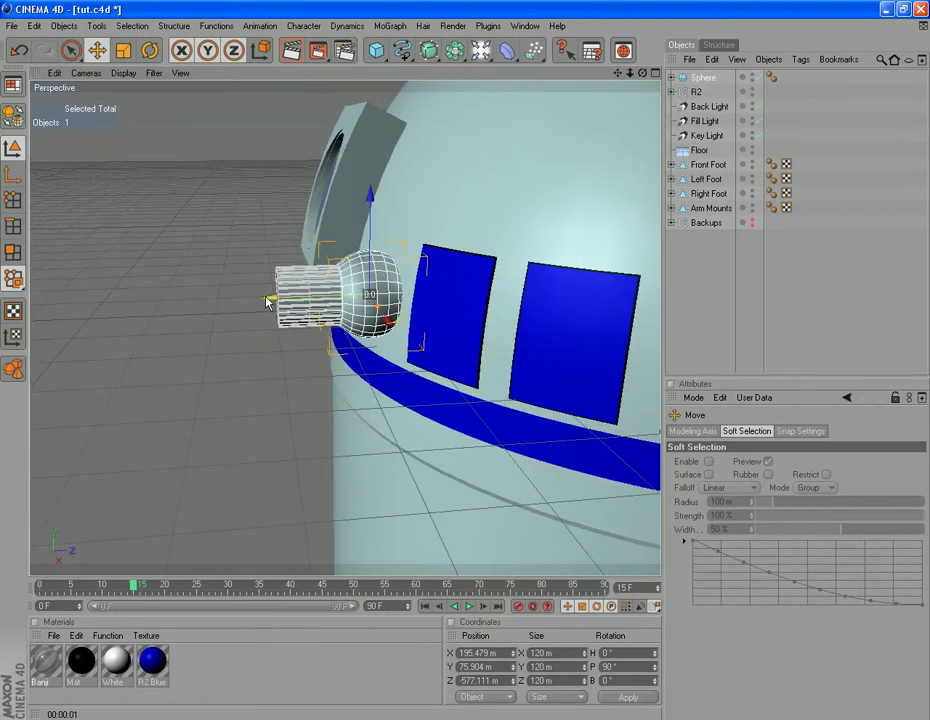
{"action": "left_click_drag", "start_coordinate": [272, 303], "coordinate": [296, 303]}
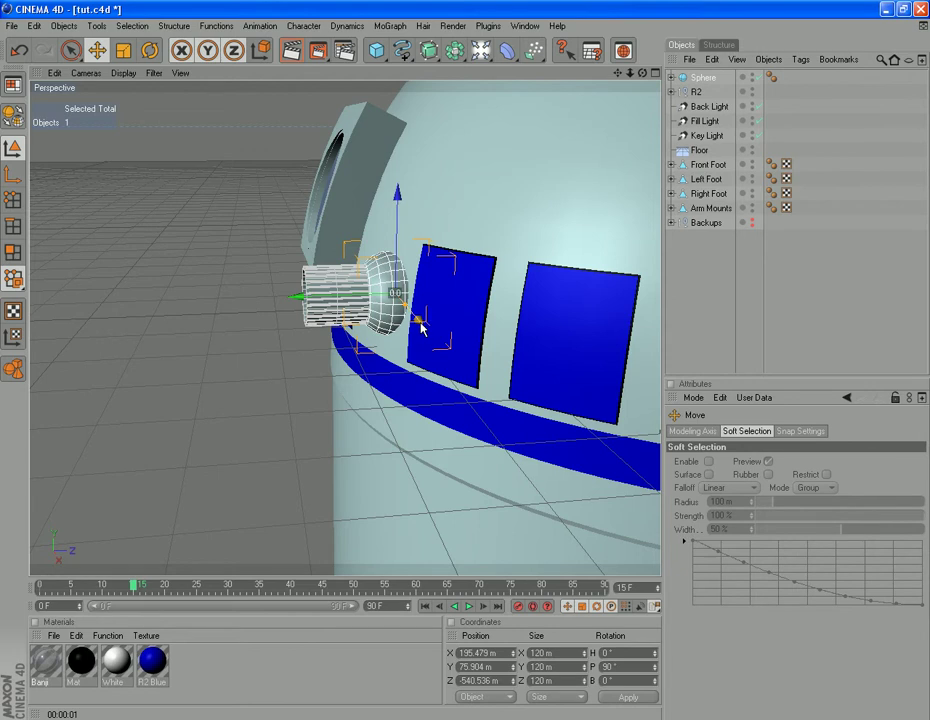
- Tilt the Sphere assembly to about H -0.8°, P 85.2° and B 2.1°, and render the view
{"action": "left_click_drag", "start_coordinate": [480, 135], "coordinate": [286, 263], "text": "alt"}
{"action": "key", "text": "r"}
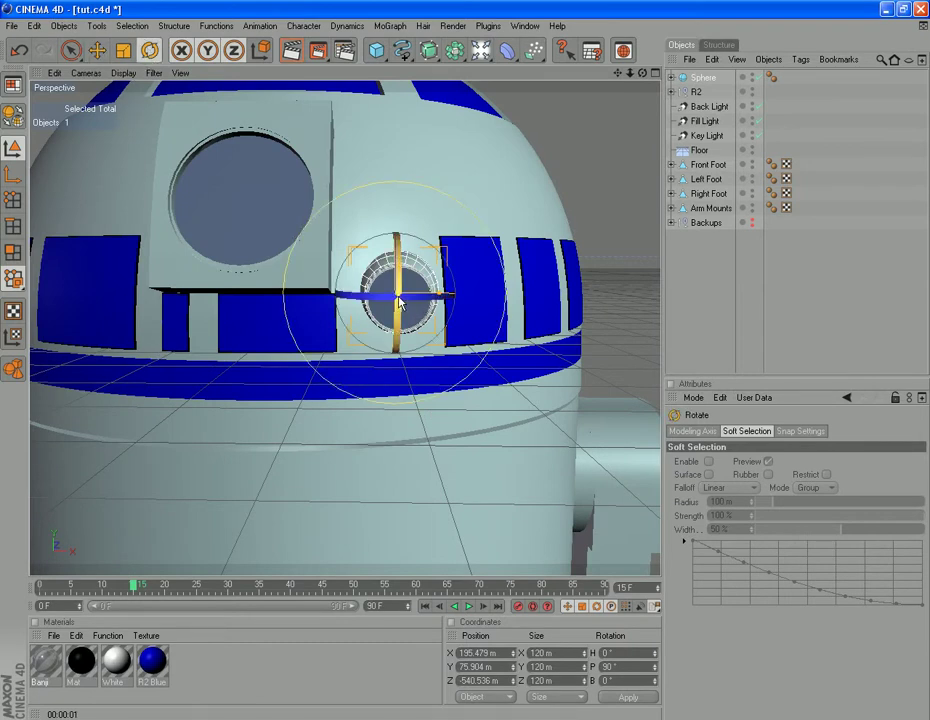
{"action": "mouse_move", "coordinate": [398, 303]}
{"action": "left_mouse_down"}
{"action": "mouse_move", "coordinate": [424, 291]}
{"action": "mouse_move", "coordinate": [397, 318]}
{"action": "mouse_move", "coordinate": [395, 308]}
{"action": "mouse_move", "coordinate": [396, 318]}
{"action": "left_mouse_up"}
{"action": "left_click", "coordinate": [453, 25]}
{"action": "left_click", "coordinate": [480, 42]}
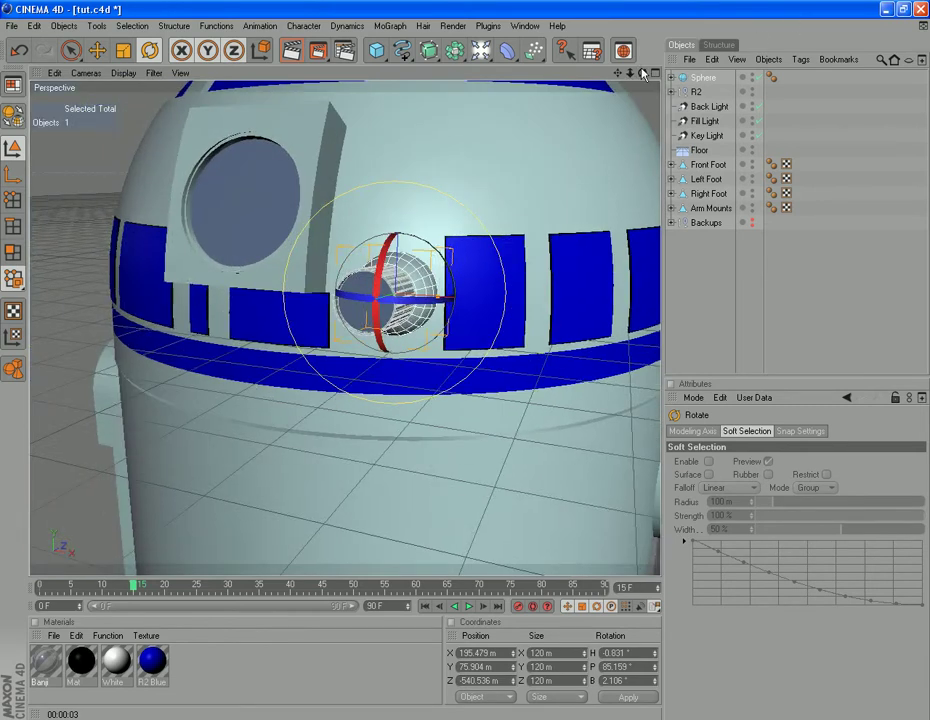
- Examine the ribbed piece's fit on the dome and the surrounding blue panels from several angles
{"action": "left_click_drag", "start_coordinate": [641, 71], "coordinate": [805, 28]}
{"action": "left_click_drag", "start_coordinate": [641, 73], "coordinate": [745, 55]}
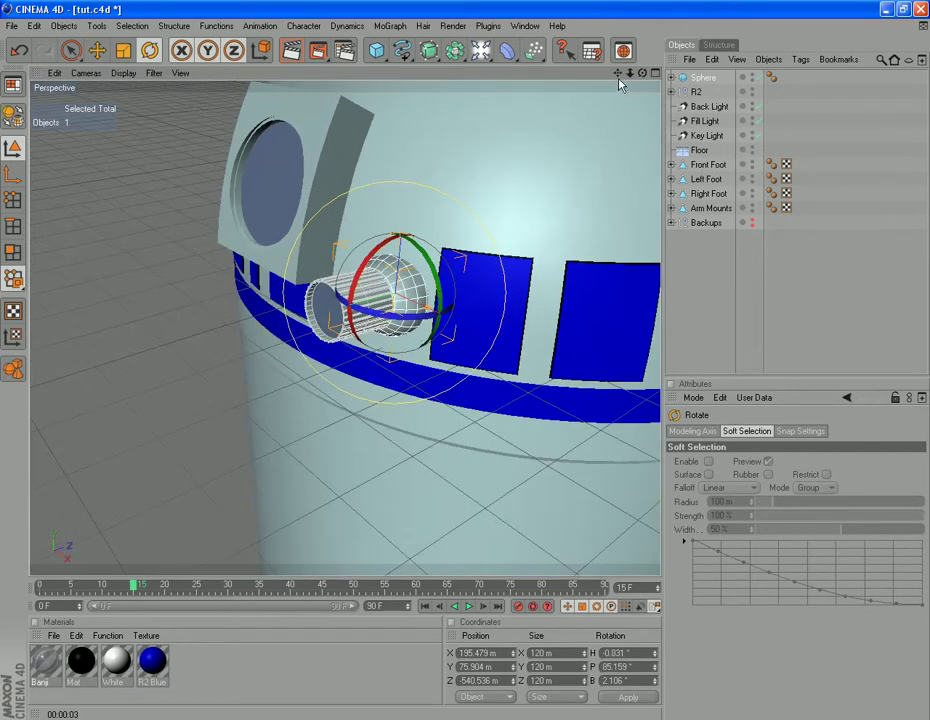
{"action": "left_click_drag", "start_coordinate": [617, 74], "coordinate": [334, 311]}
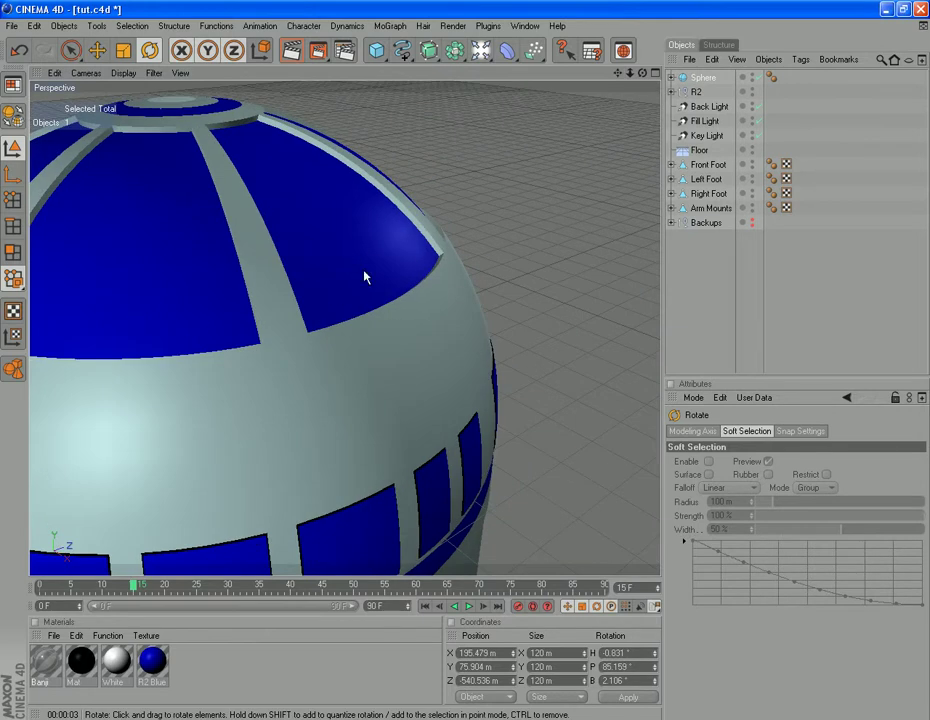
{"action": "left_click_drag", "start_coordinate": [643, 73], "coordinate": [729, 112]}
{"action": "left_click_drag", "start_coordinate": [617, 77], "coordinate": [365, 420]}
{"action": "left_click_drag", "start_coordinate": [617, 74], "coordinate": [880, 28]}
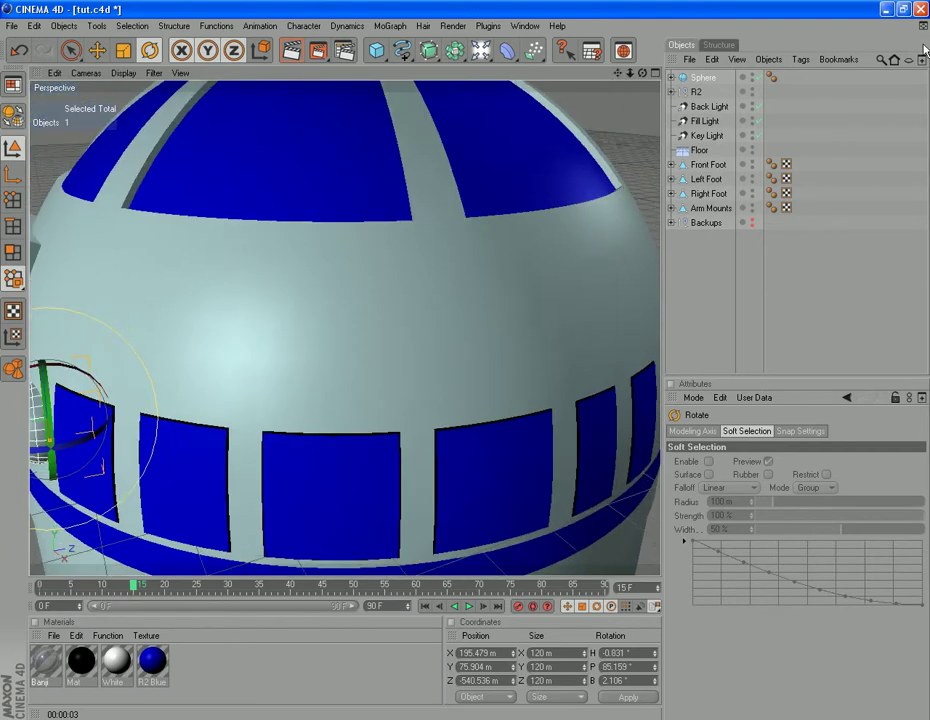
{"action": "left_click_drag", "start_coordinate": [617, 74], "coordinate": [837, 6]}
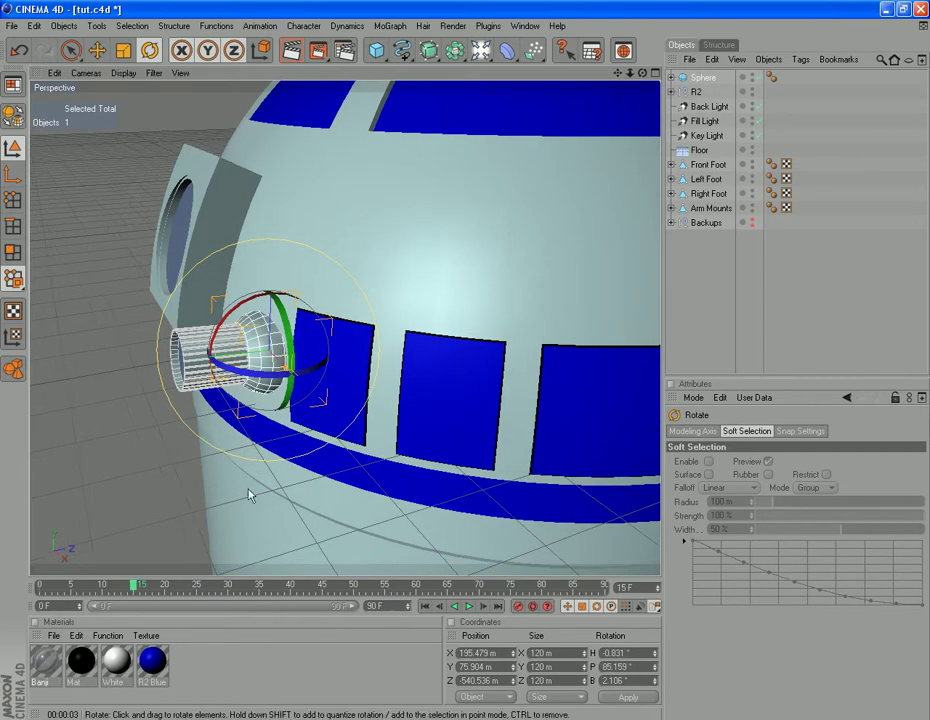